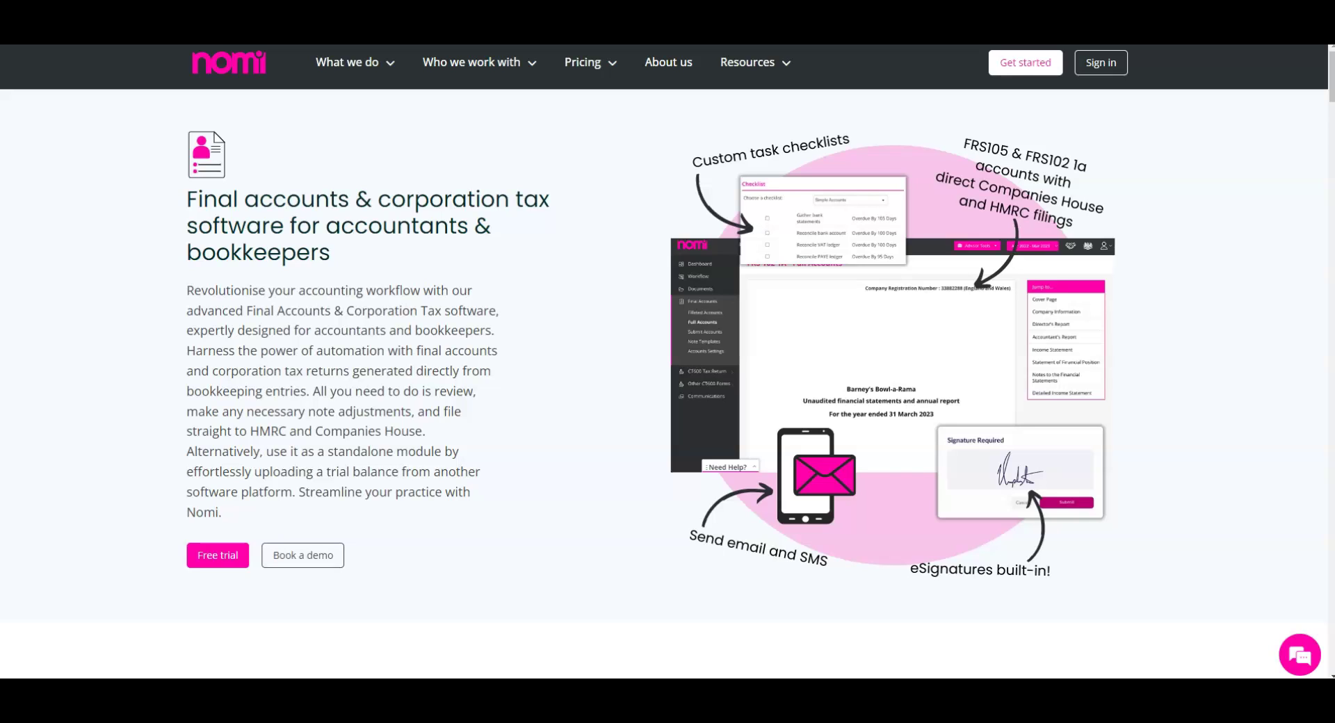
# Read through the final accounts and corporation tax product page, from the feature overview to the section on effortless amendments.
pyautogui.scroll(-1, 668, 362)
pyautogui.scroll(-2, 667, 362)
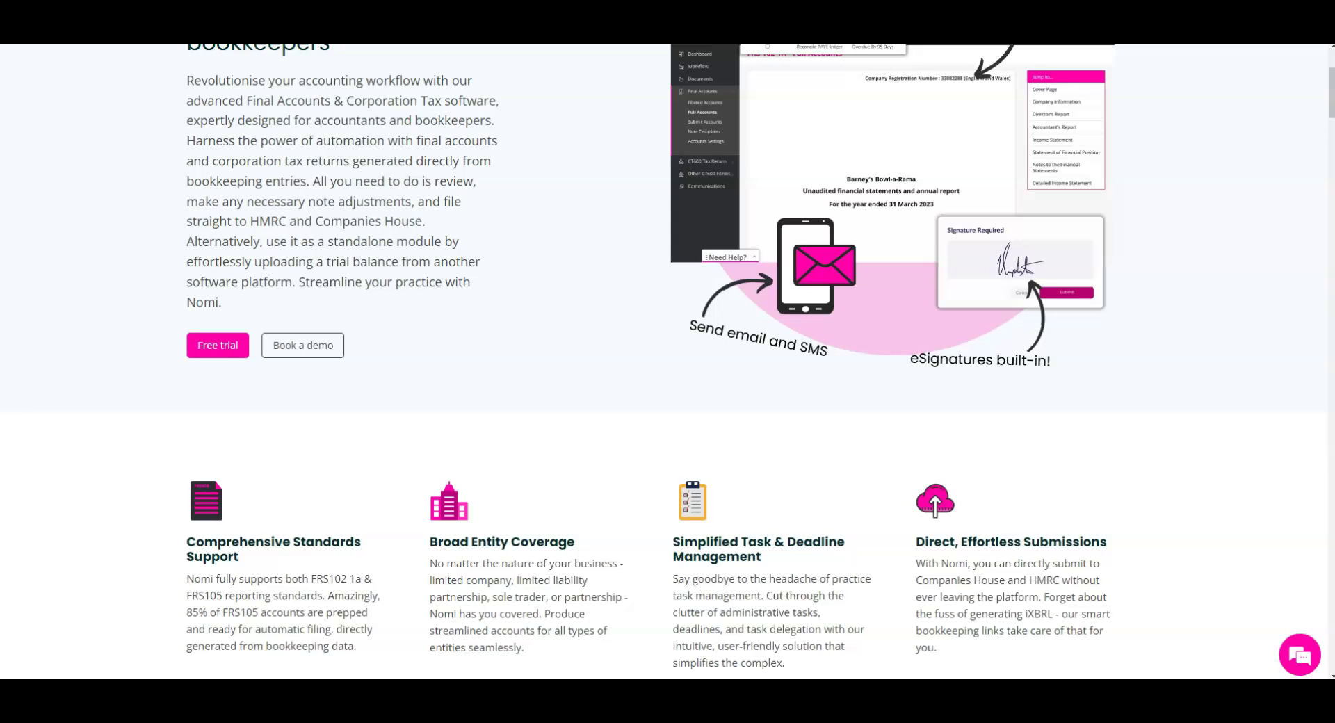
pyautogui.scroll(-1, 668, 361)
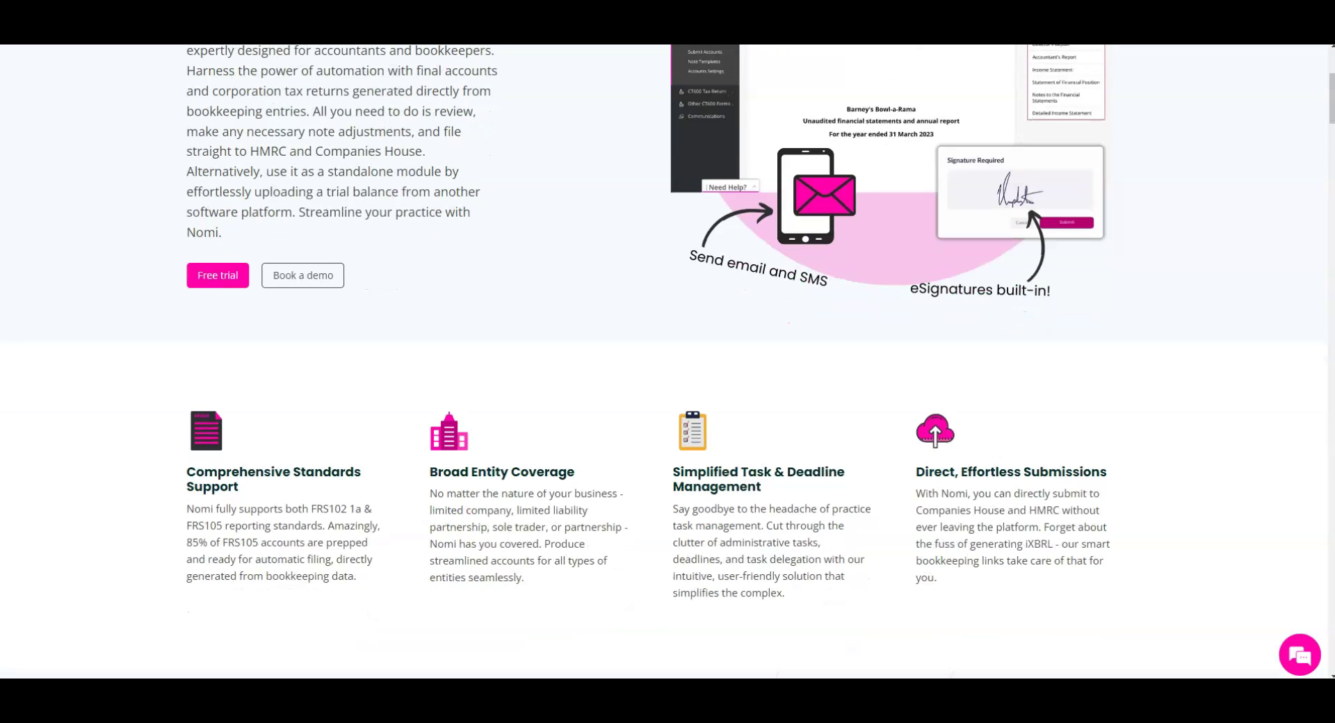
pyautogui.scroll(-1, 668, 361)
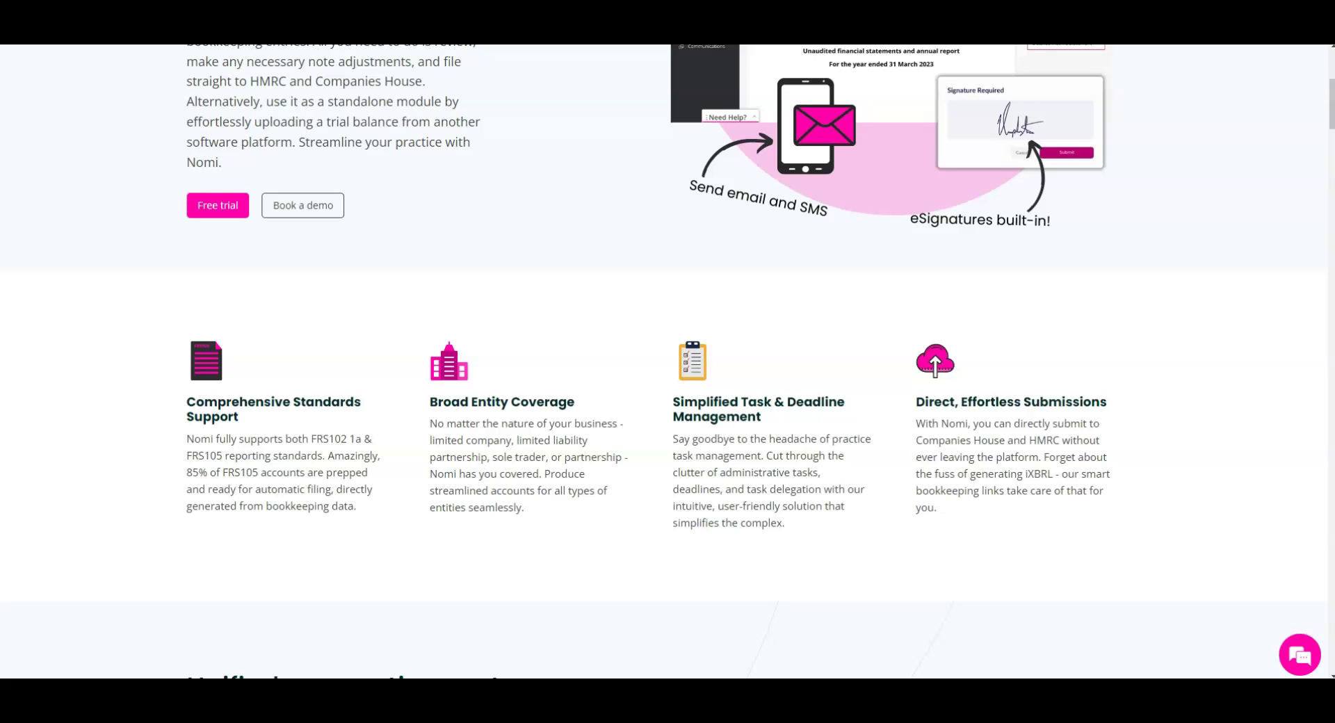
pyautogui.scroll(-1, 668, 361)
pyautogui.scroll(-1, 668, 362)
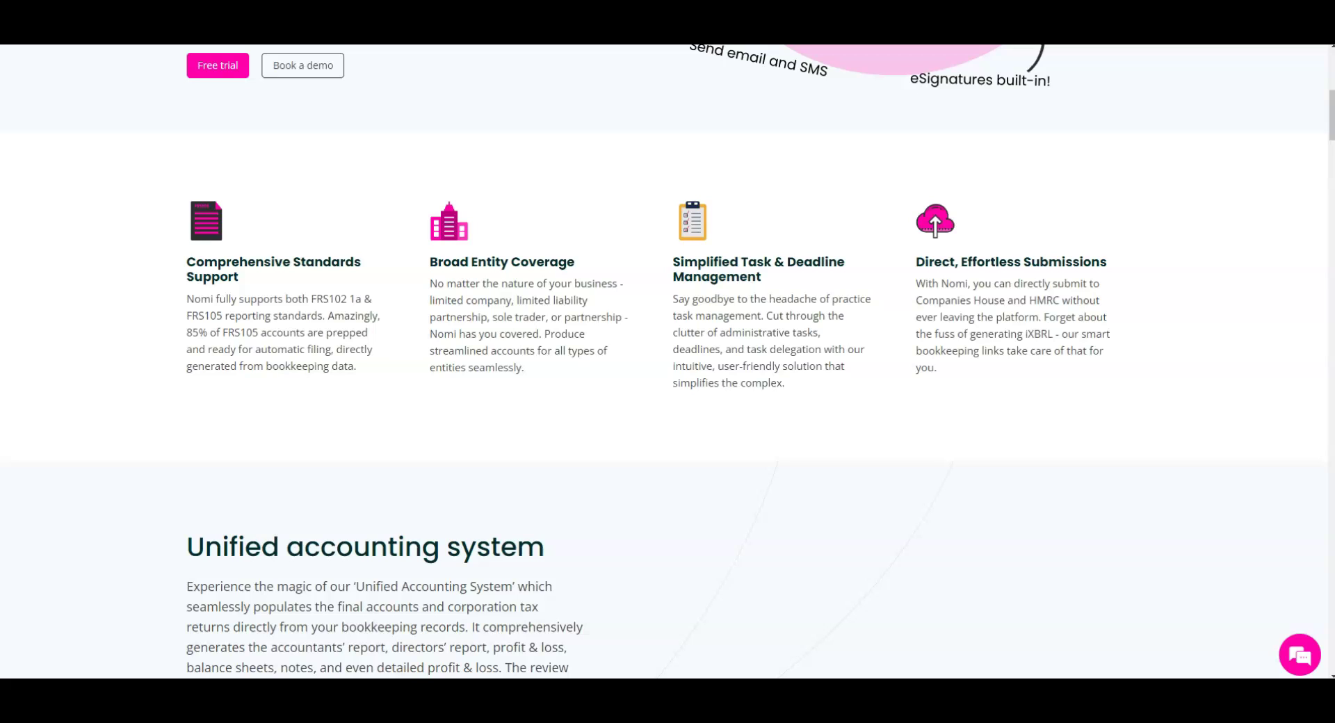
pyautogui.scroll(-1, 668, 362)
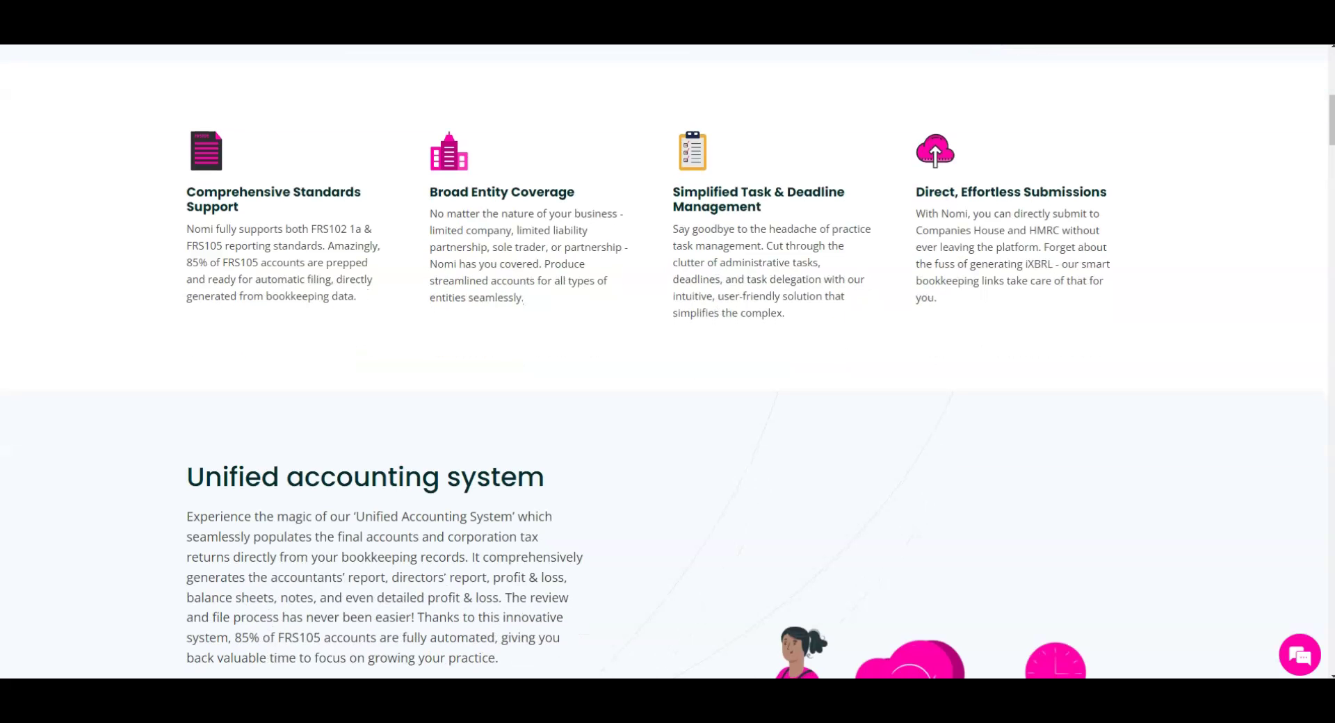
pyautogui.scroll(-2, 667, 362)
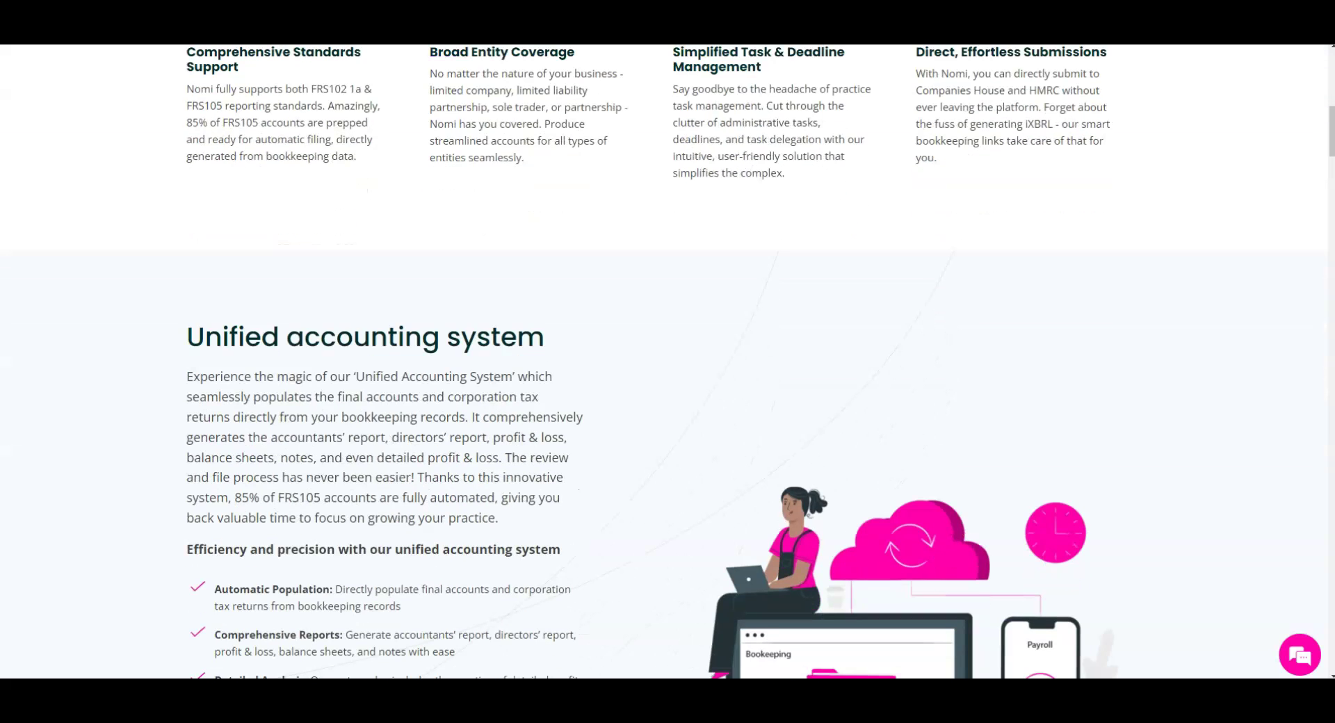
pyautogui.scroll(-1, 668, 362)
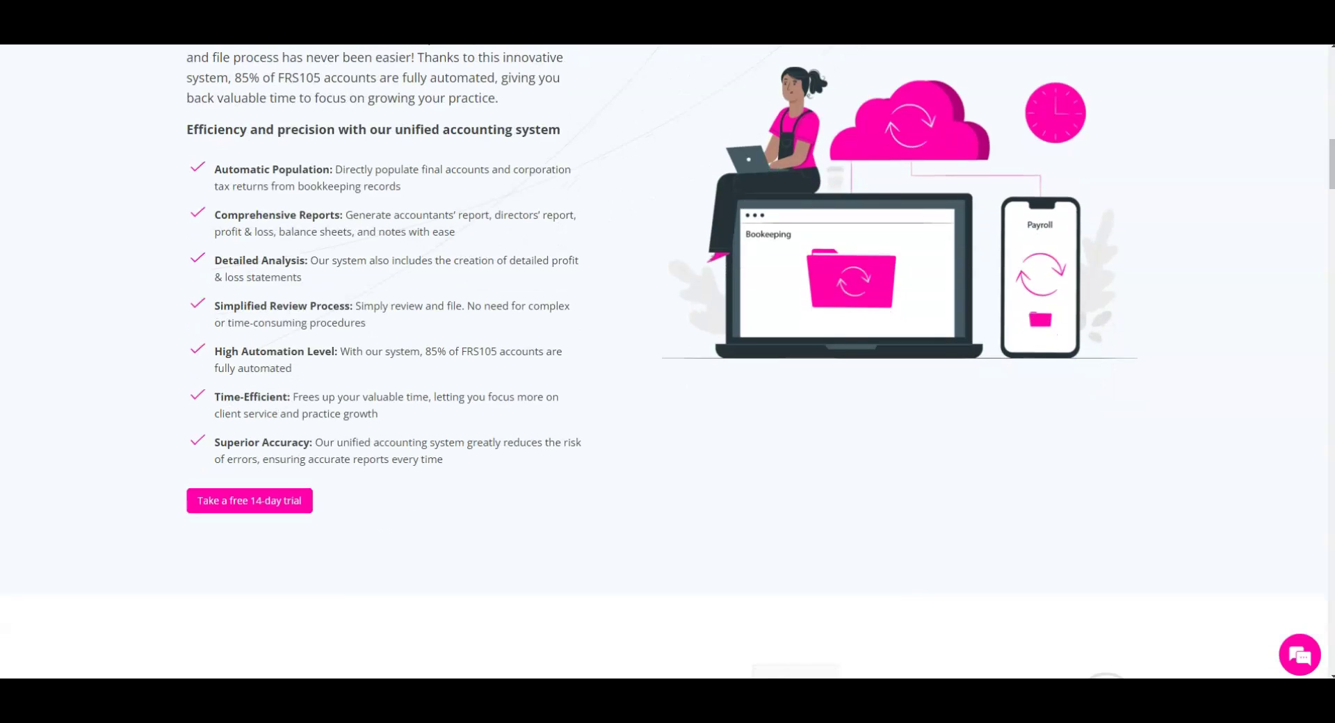
pyautogui.scroll(-1, 668, 362)
pyautogui.scroll(-1, 667, 361)
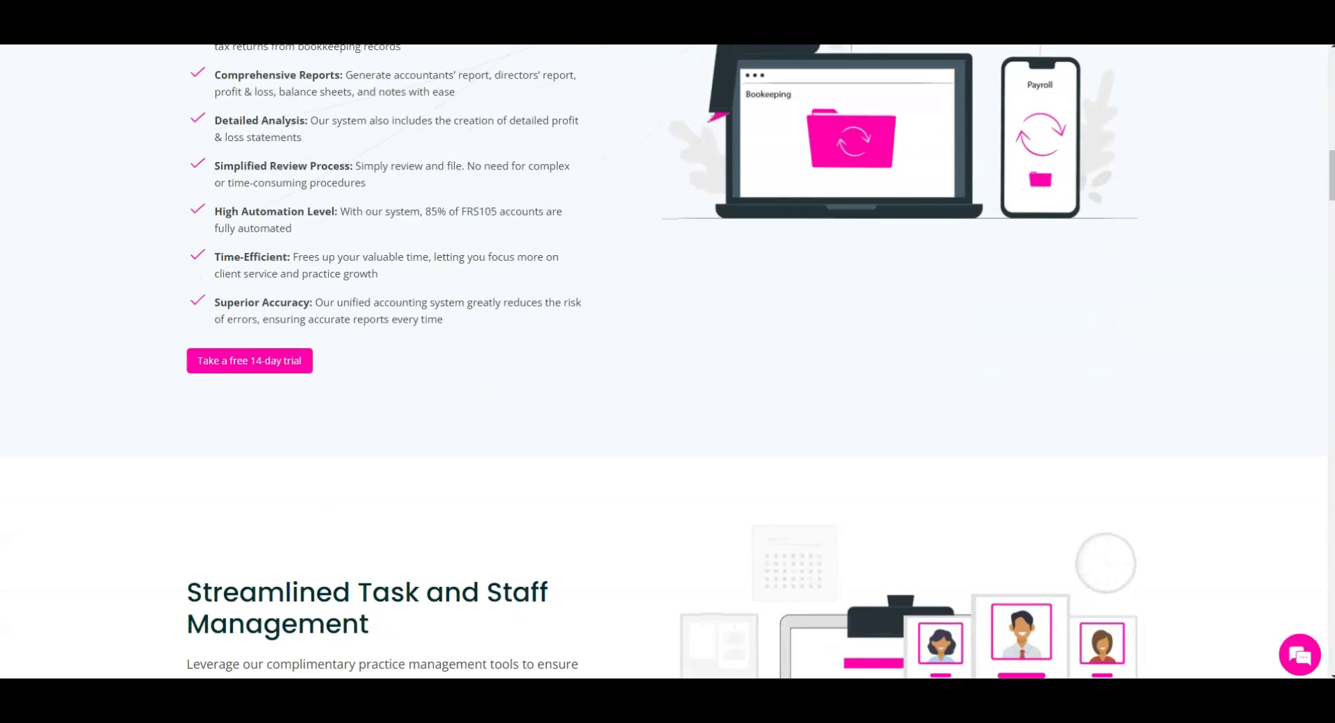
pyautogui.scroll(-1, 668, 362)
pyautogui.scroll(-2, 667, 362)
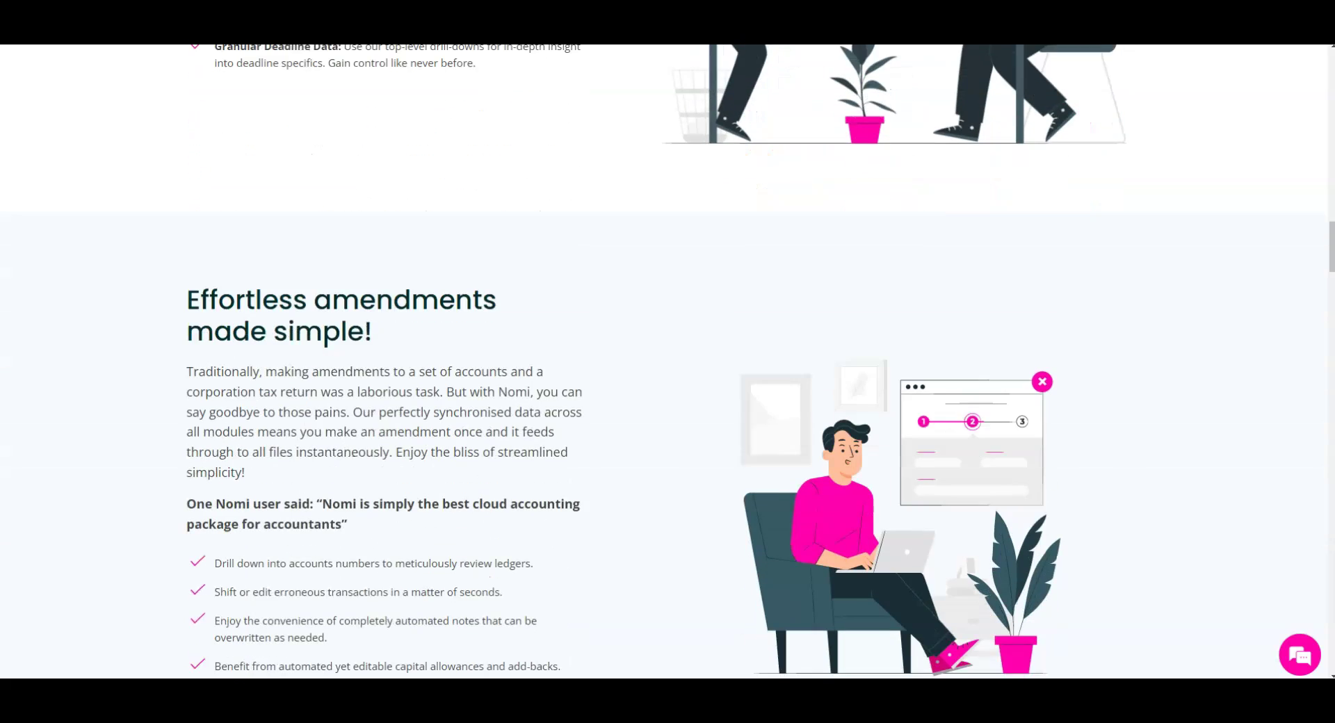
pyautogui.scroll(-2, 668, 361)
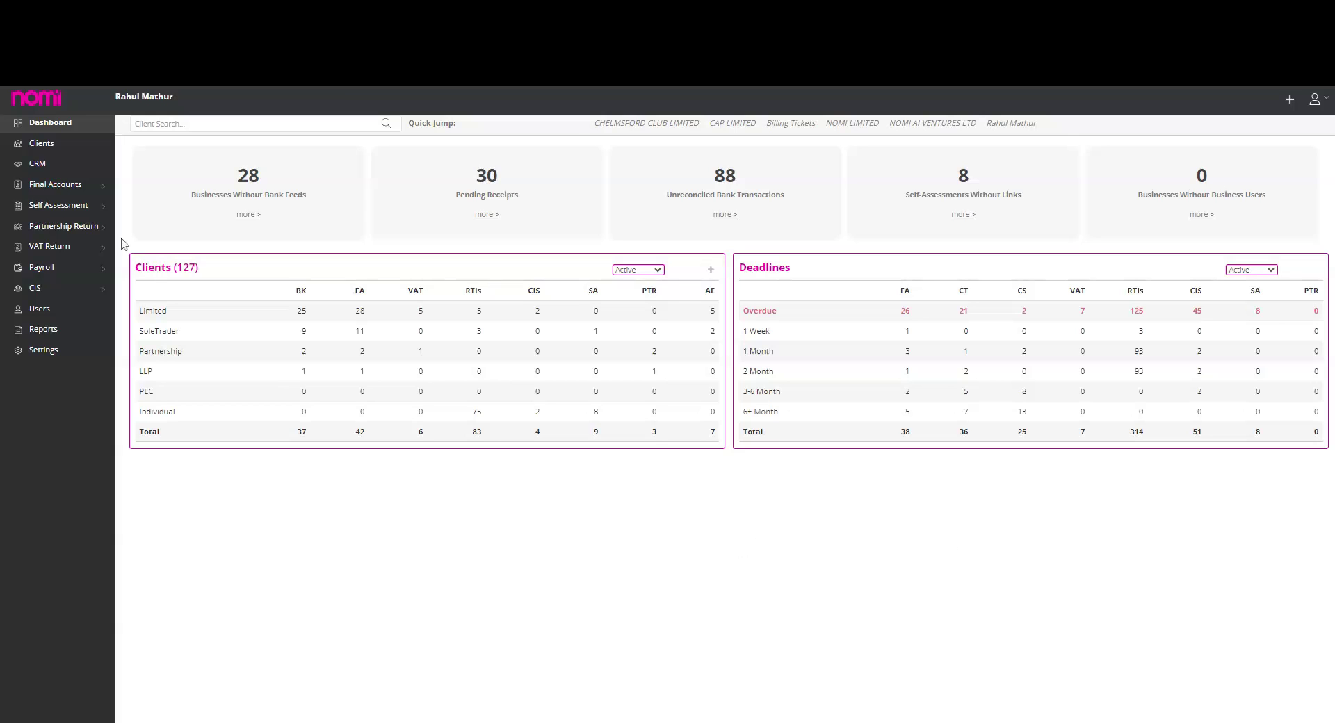
# Open the practice's Final Accounts dashboard and view the not-started final accounts due in 1 month.
pyautogui.click(65, 186)
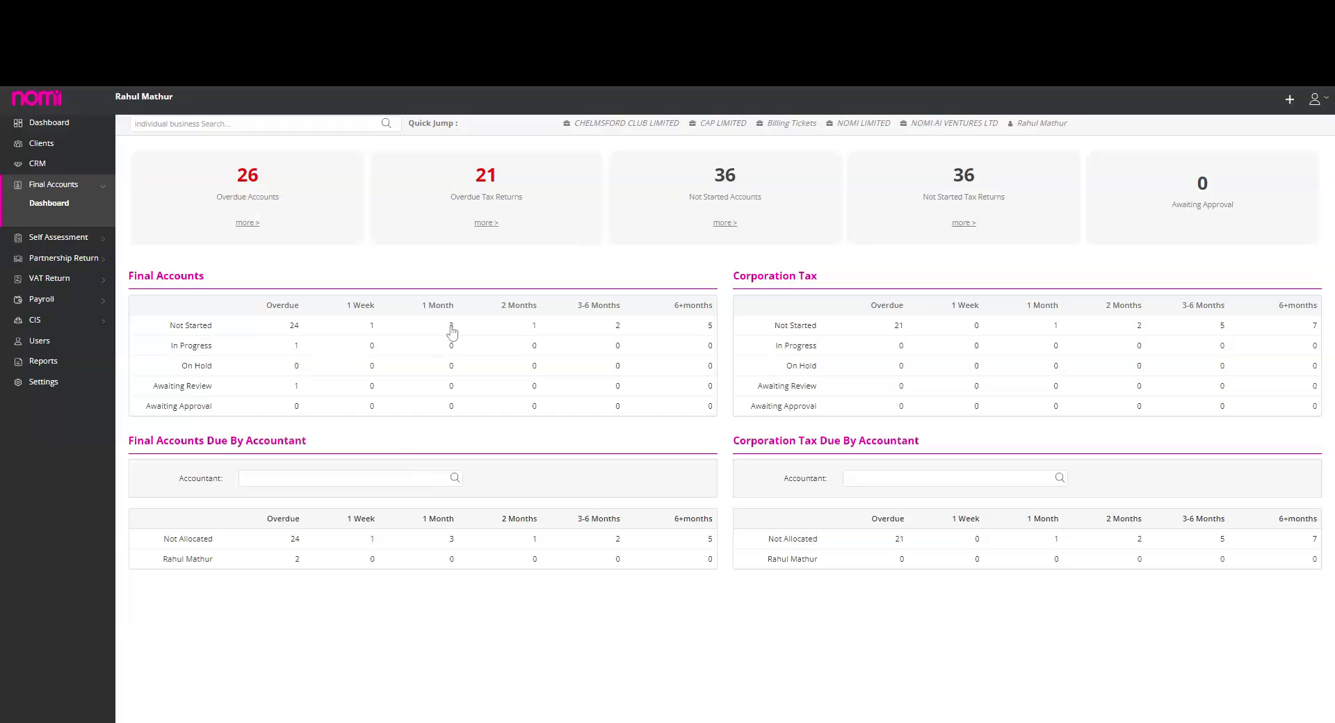
pyautogui.click(452, 327)
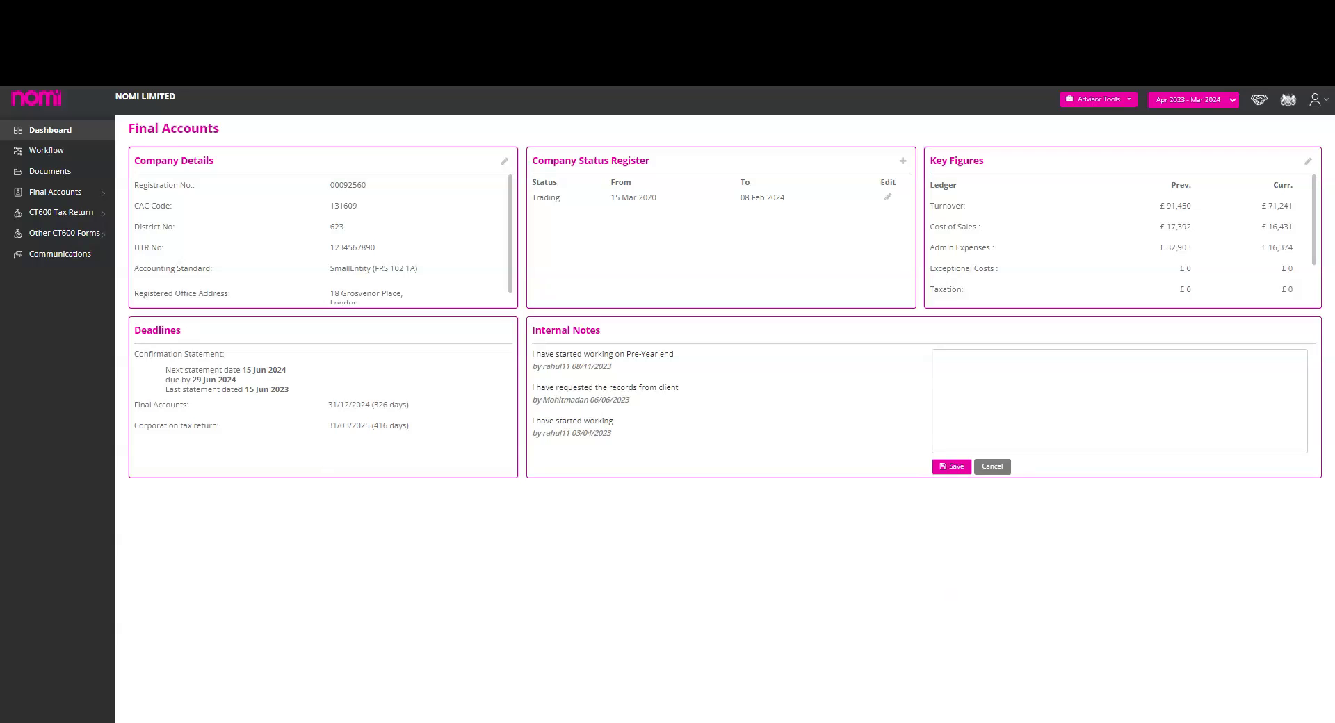
# Review NOMI LIMITED's final accounts workflow notes, checklist and submission status, and view its documents.
pyautogui.click(46, 150)
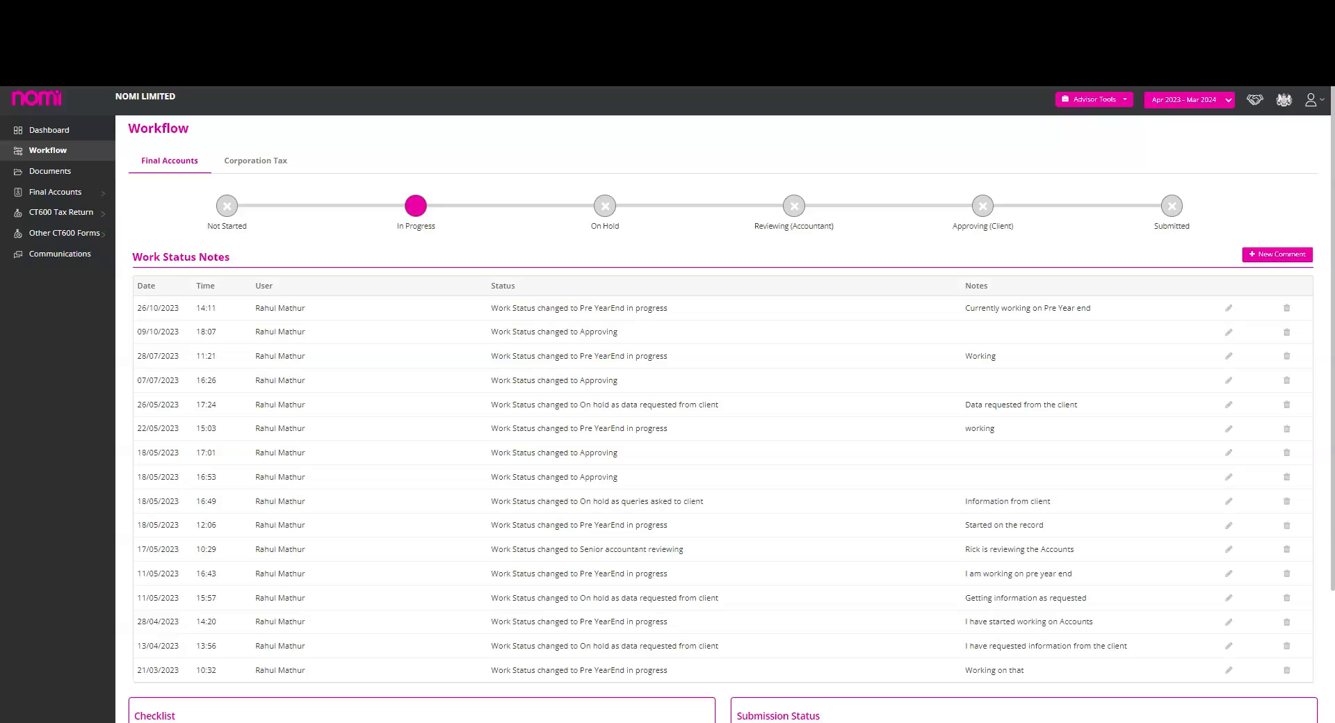
pyautogui.scroll(-3, 793, 481)
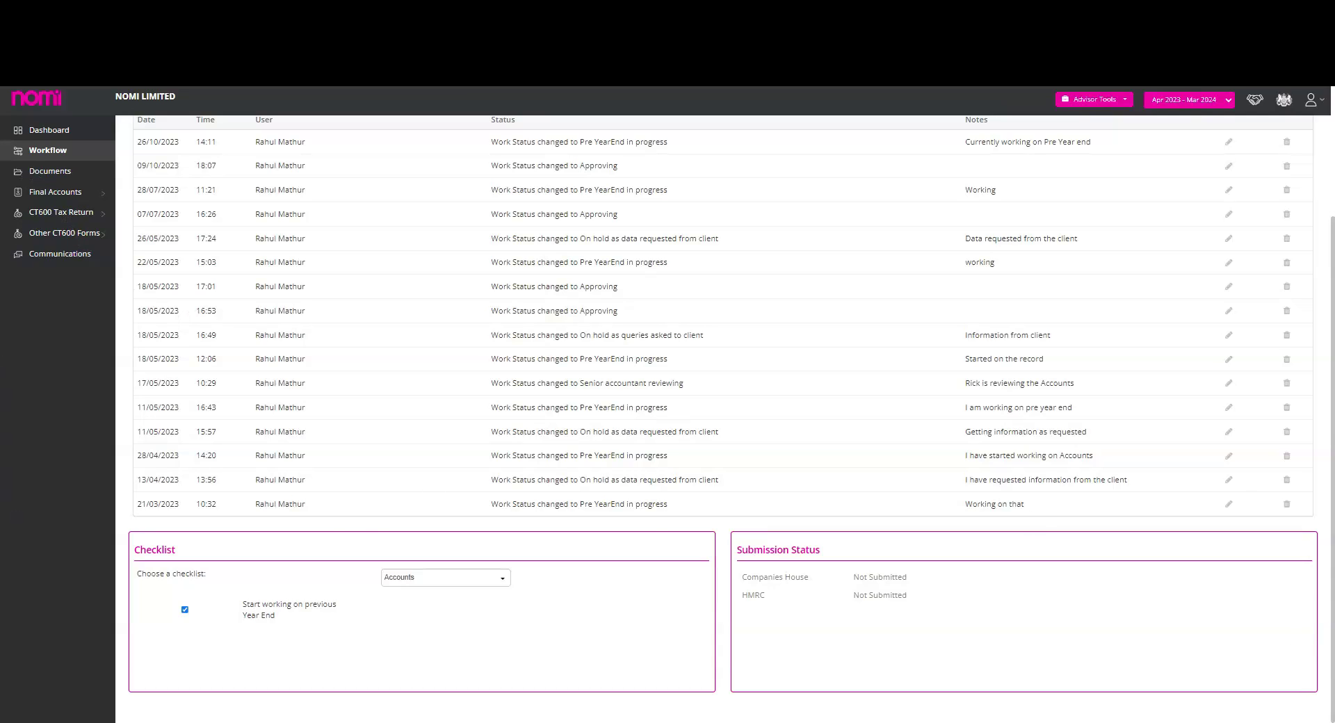
pyautogui.click(50, 171)
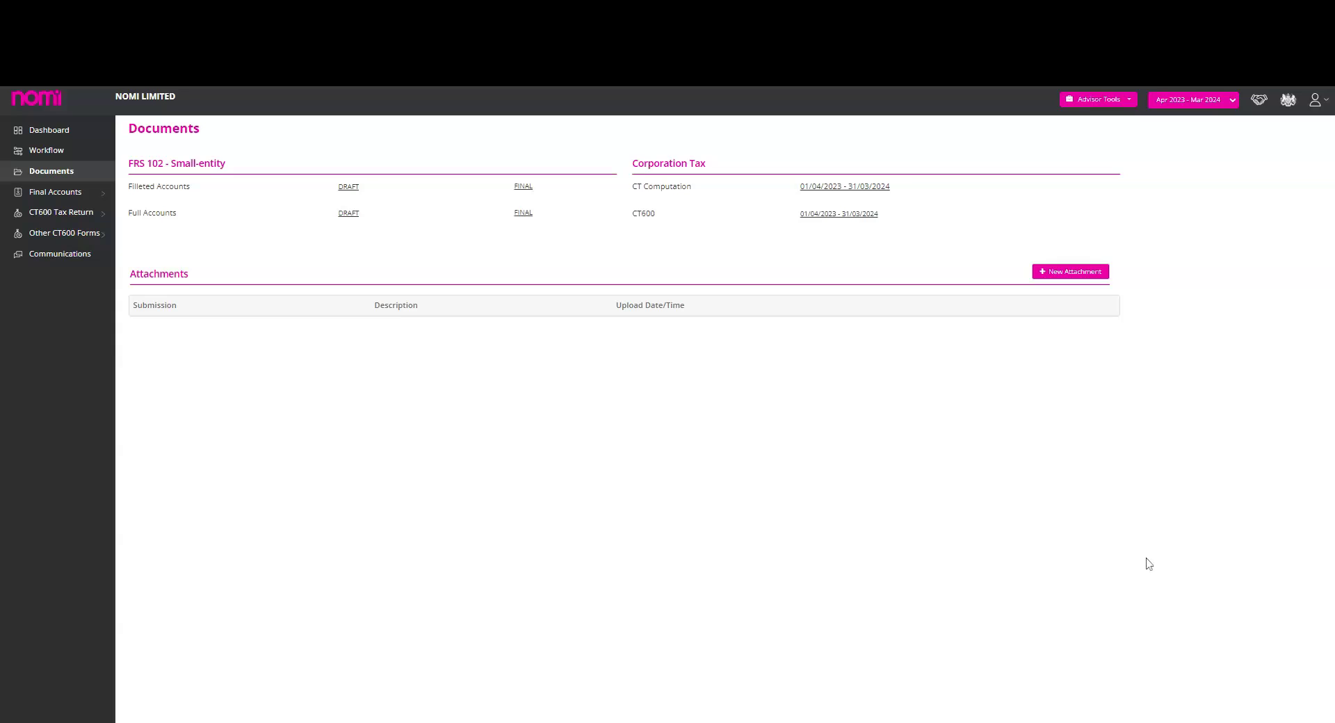
# Open the trial balance import for NOMI LIMITED, check its upload formats, and view the available advisor tools and shortcuts.
pyautogui.click(1111, 105)
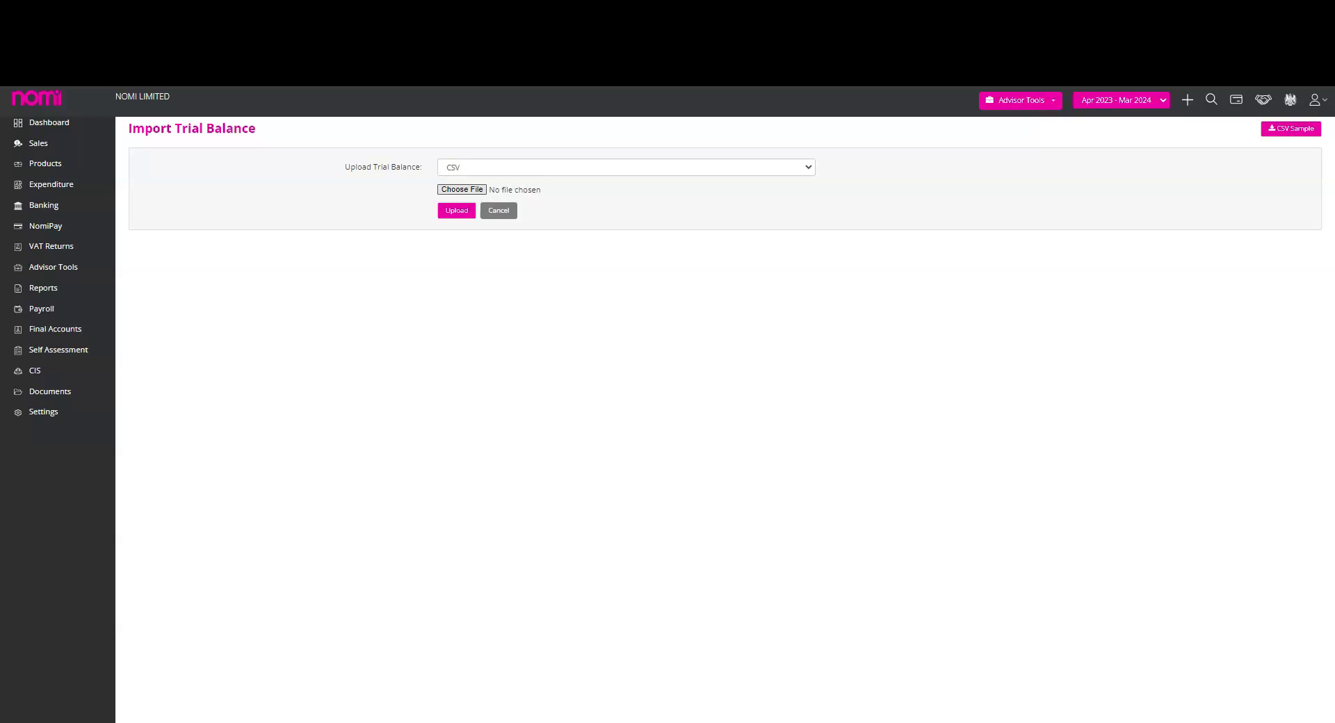
pyautogui.click(591, 170)
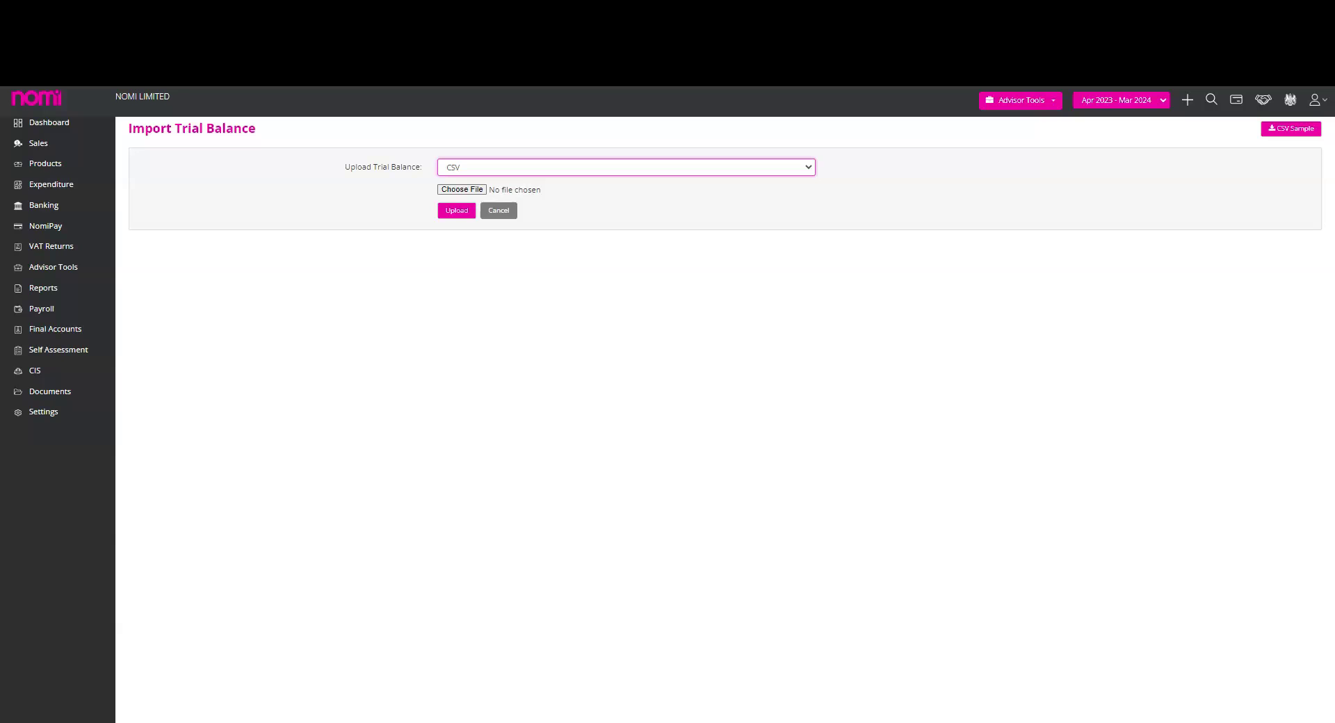
pyautogui.click(597, 261)
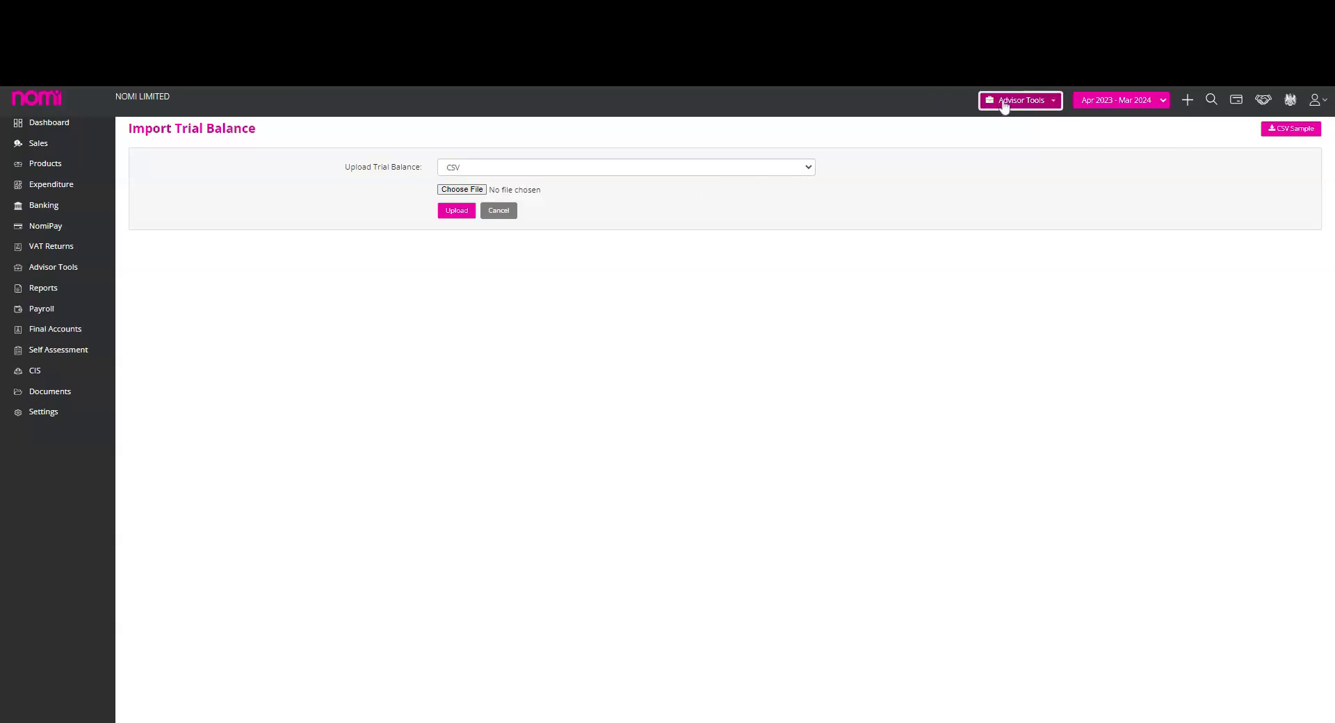
pyautogui.click(1036, 101)
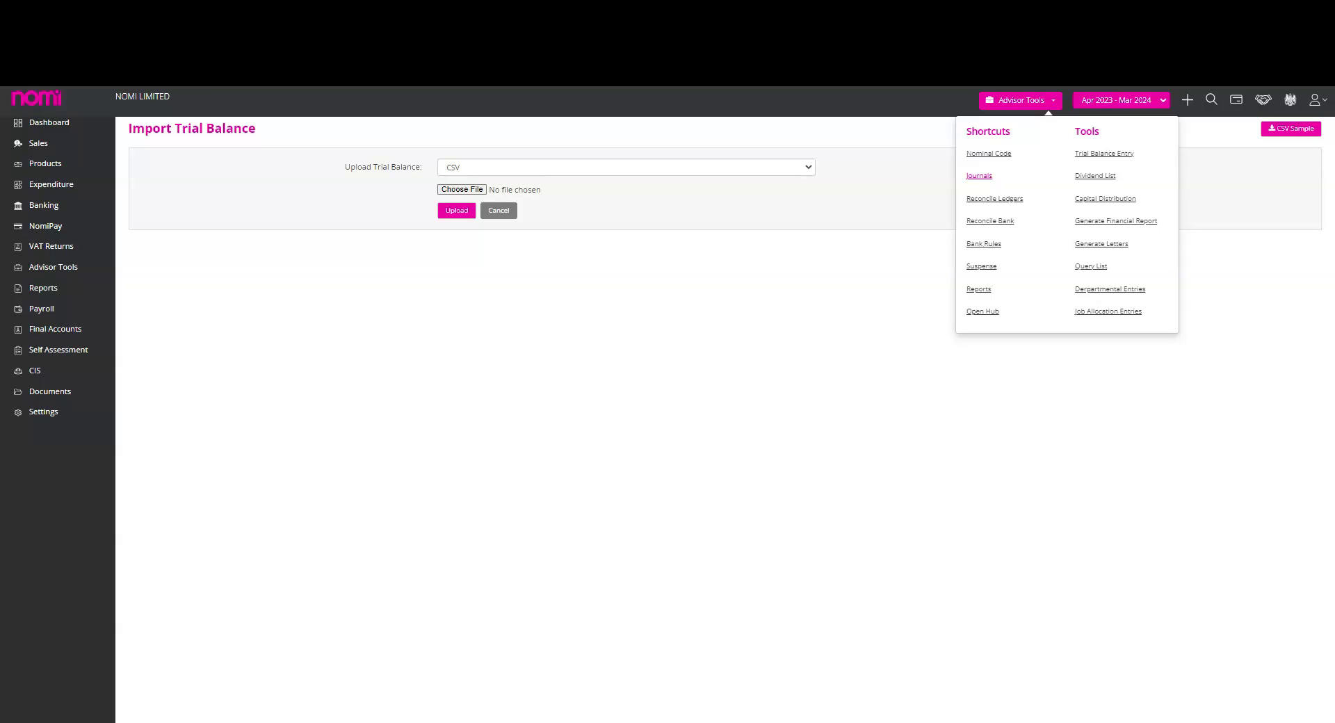
pyautogui.click(704, 460)
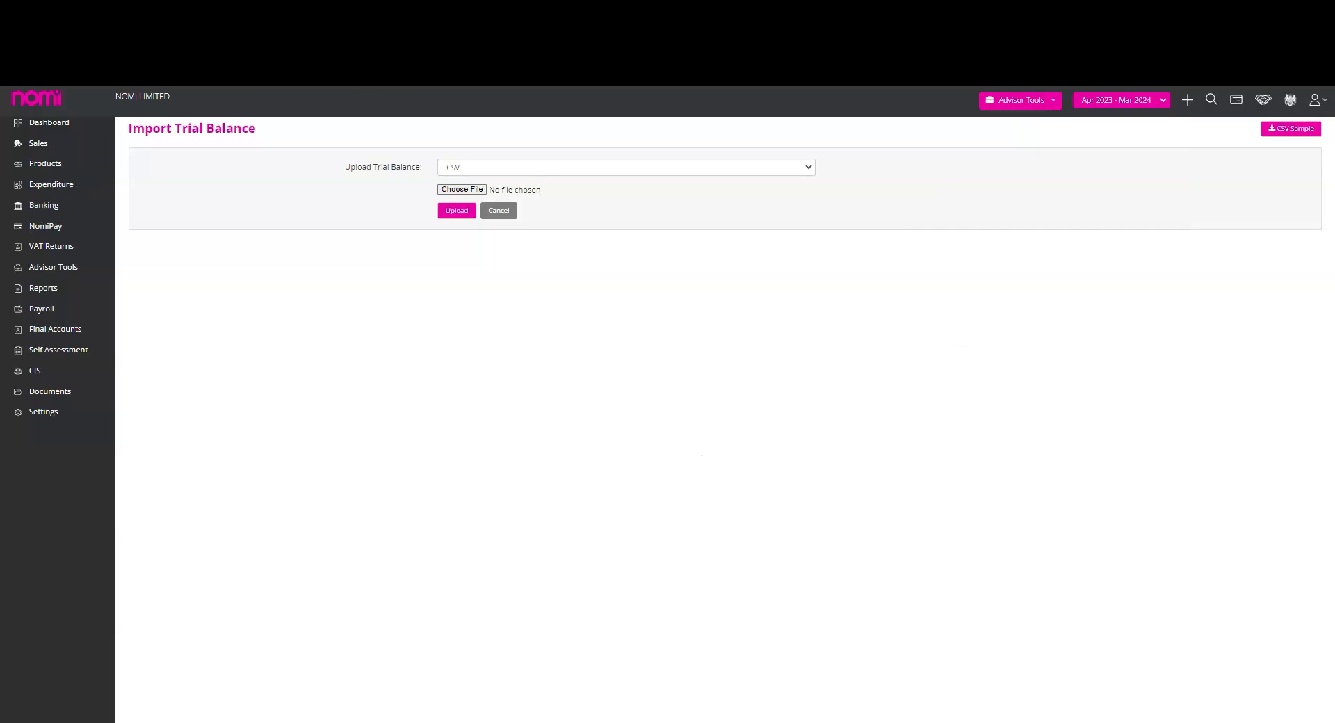
# Open the filleted accounts and review the company information, Statement of Financial Position and Notes to the Financial Statements.
pyautogui.click(69, 195)
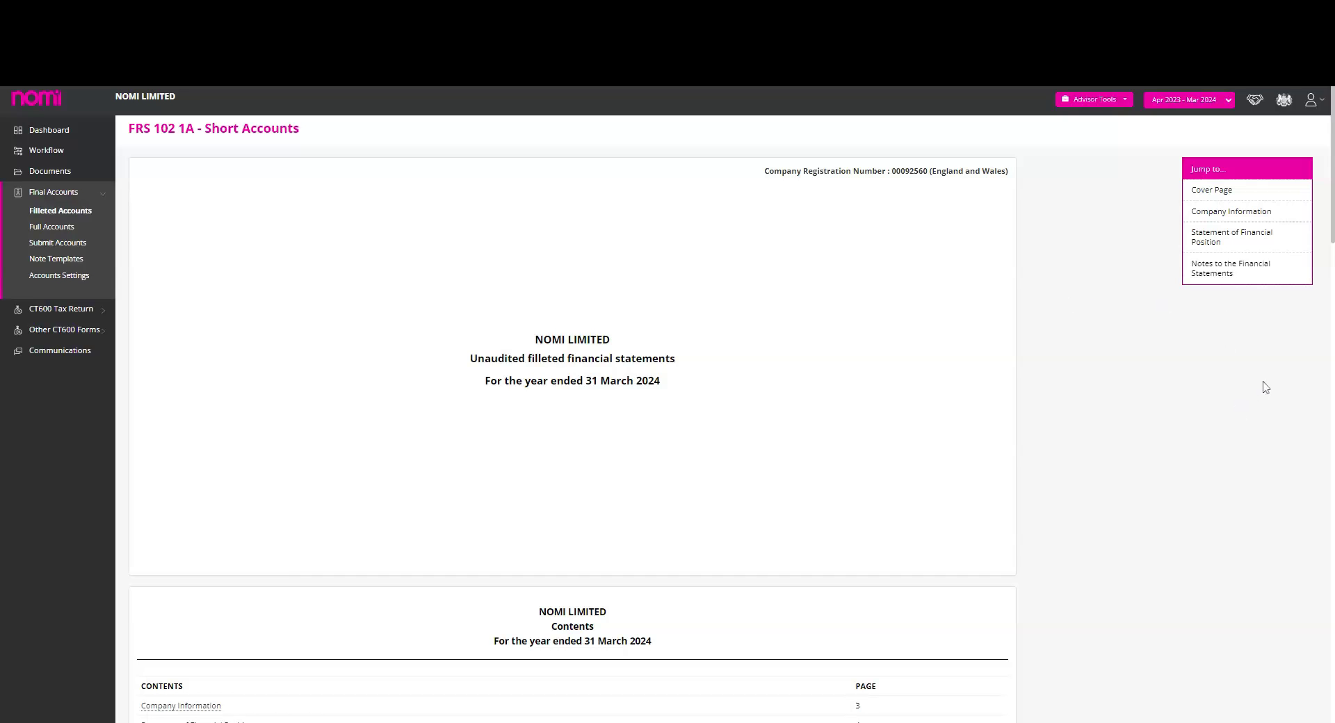
pyautogui.click(1238, 212)
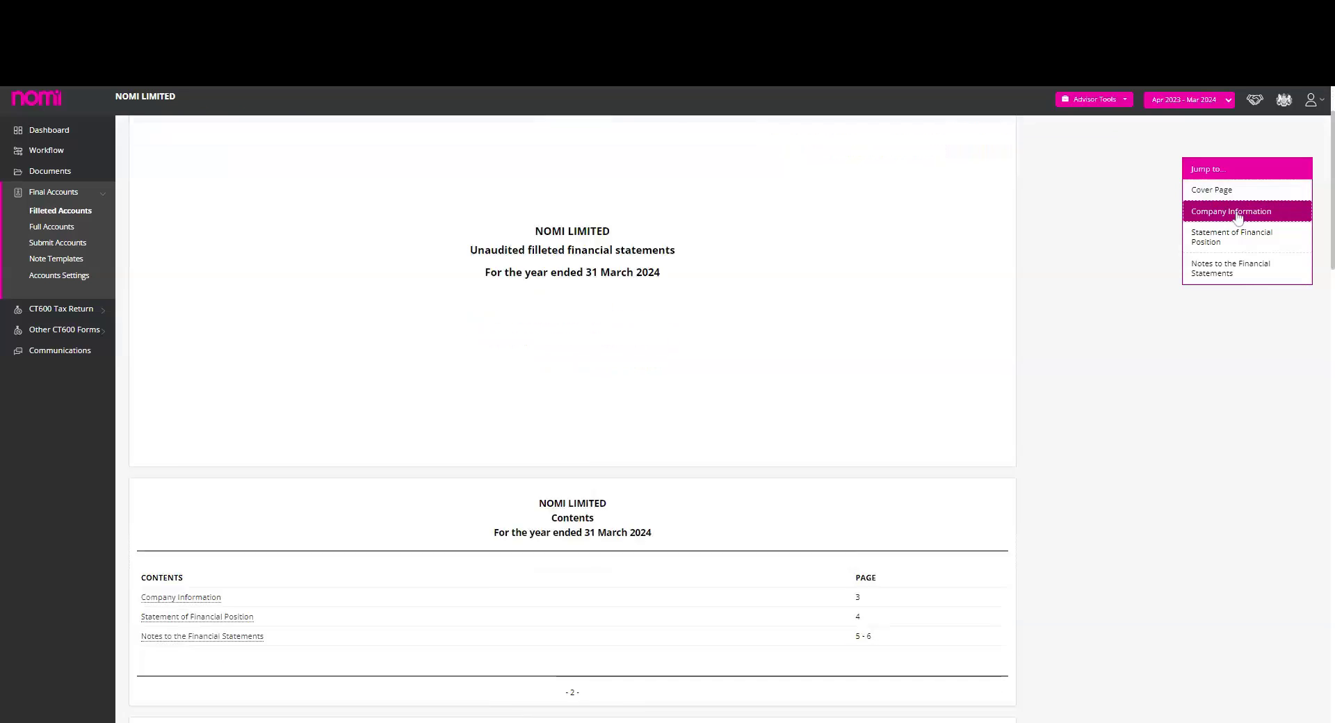
pyautogui.click(1238, 238)
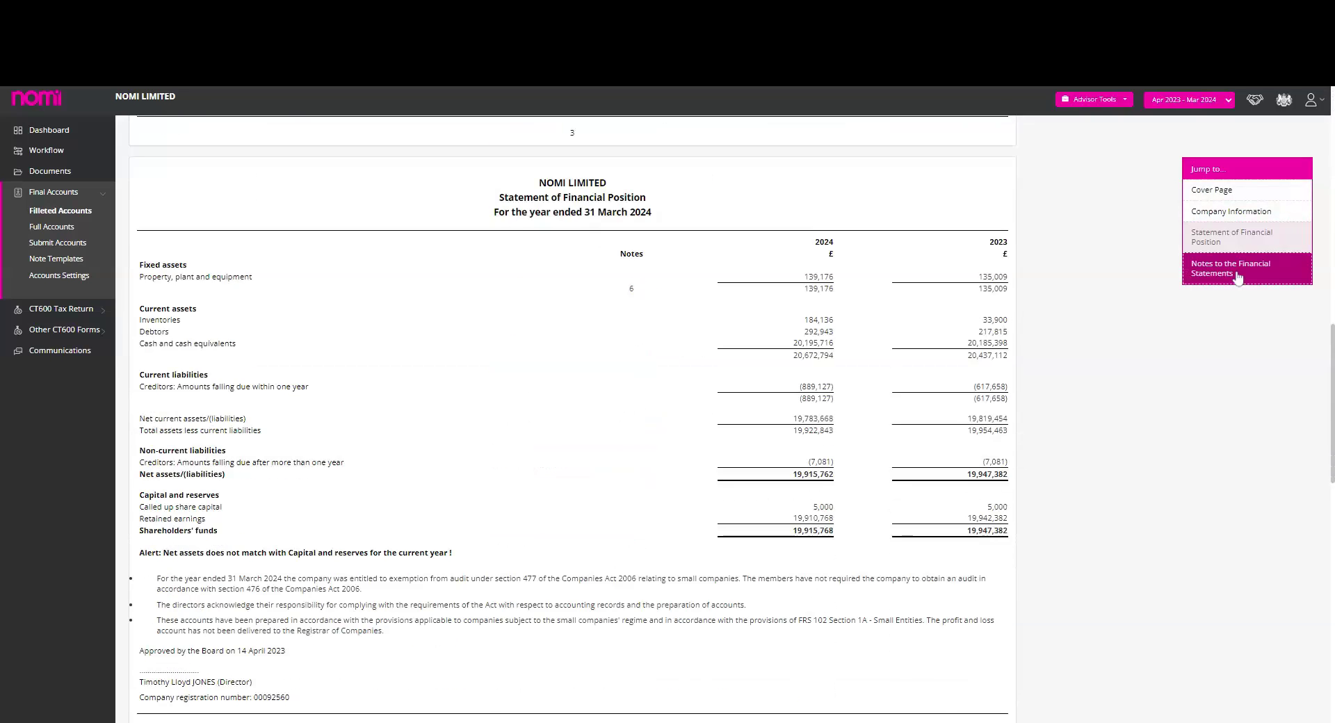
pyautogui.click(1237, 273)
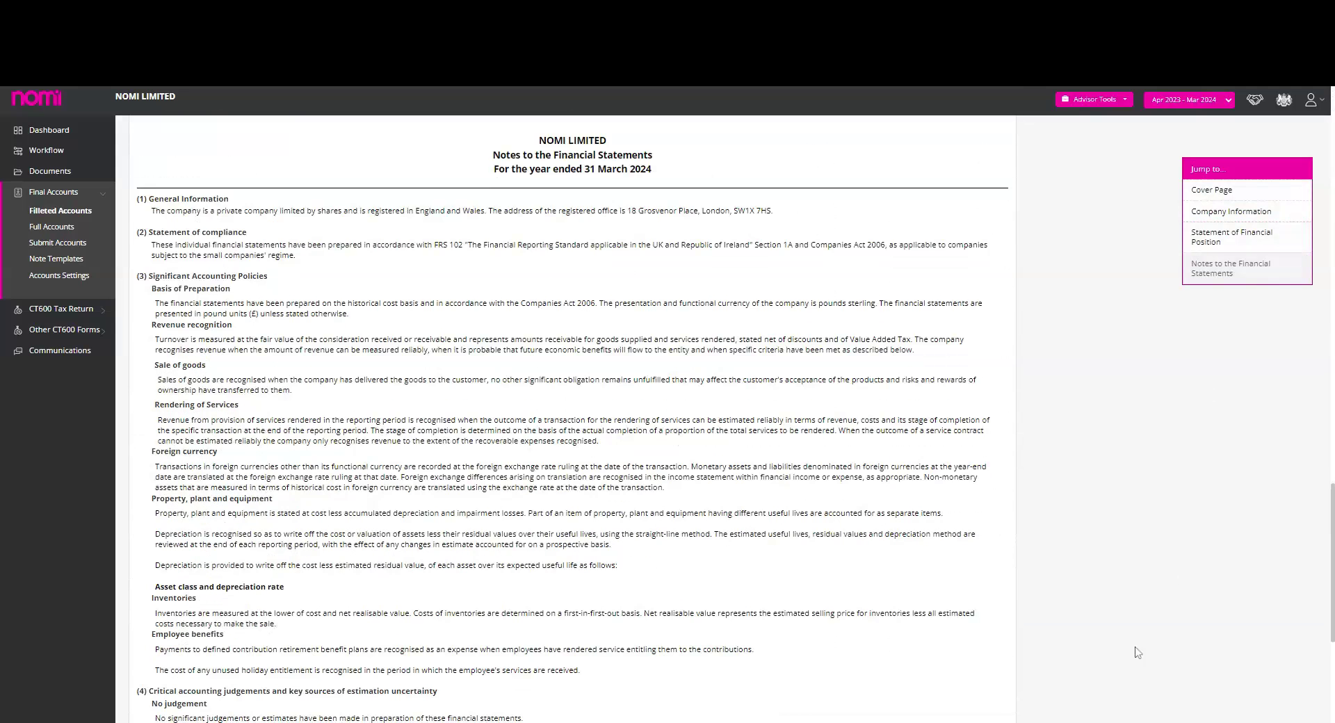
pyautogui.scroll(-5, 865, 490)
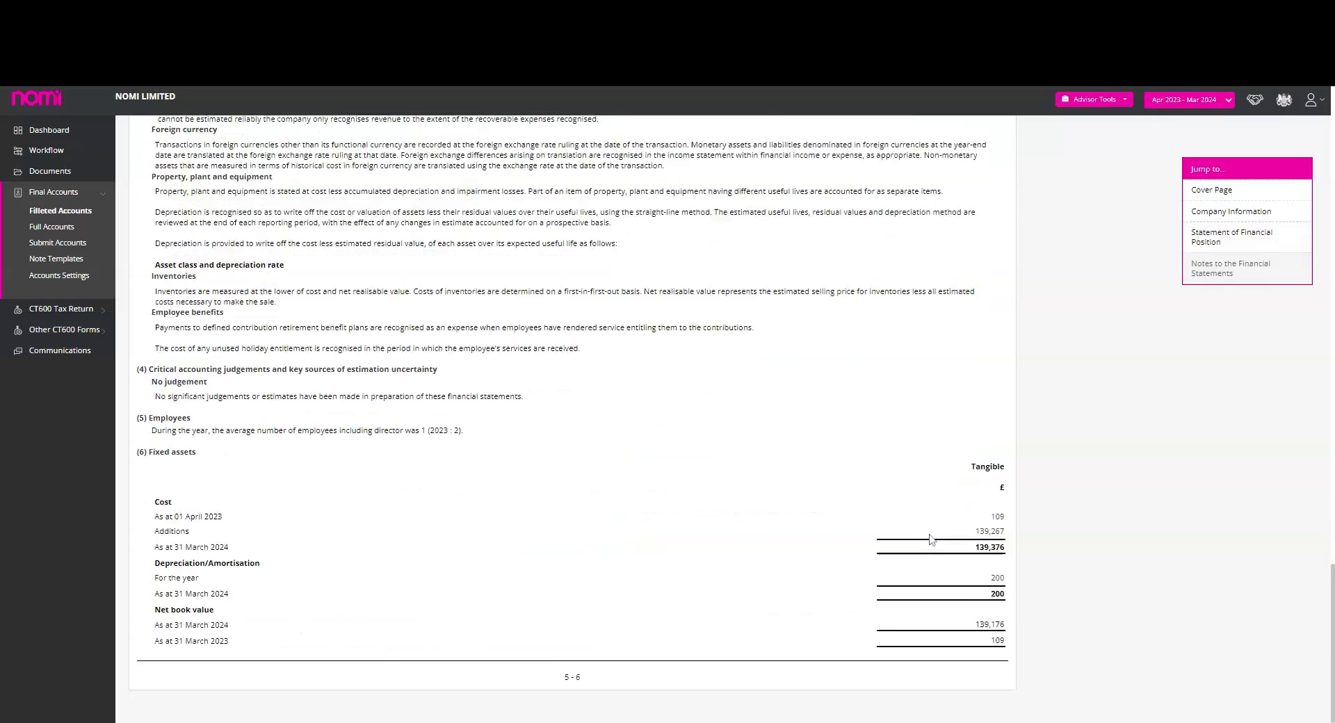
# Inspect the ledger breakdown behind the 2024 property, plant and equipment figure in the Statement of Financial Position, and close it.
pyautogui.scroll(15, 930, 539)
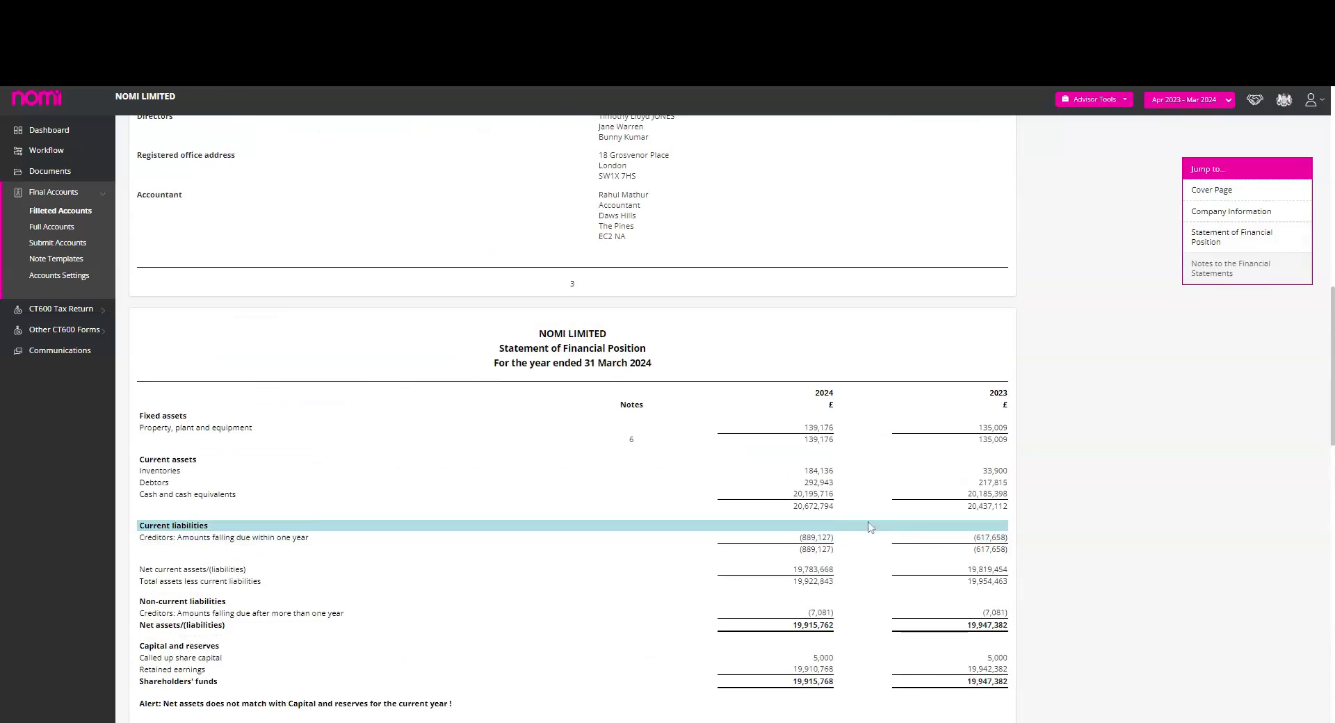
pyautogui.click(826, 429)
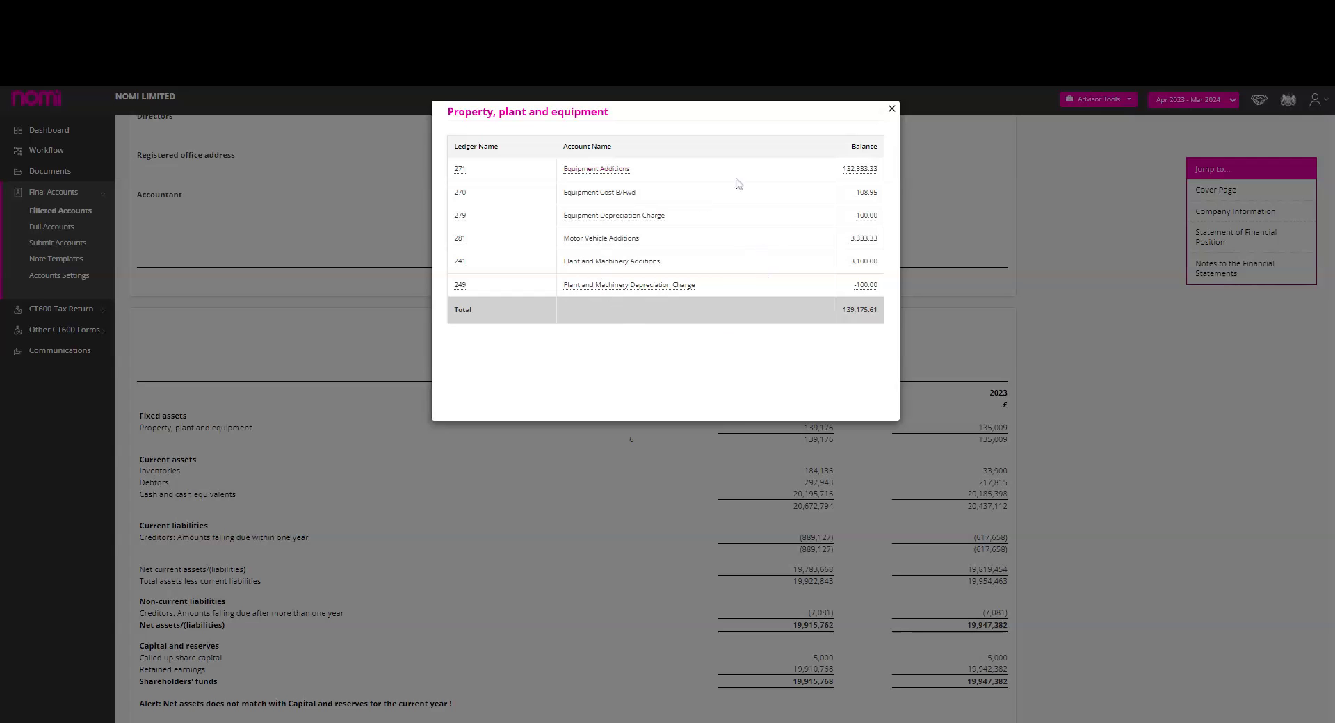
pyautogui.click(892, 110)
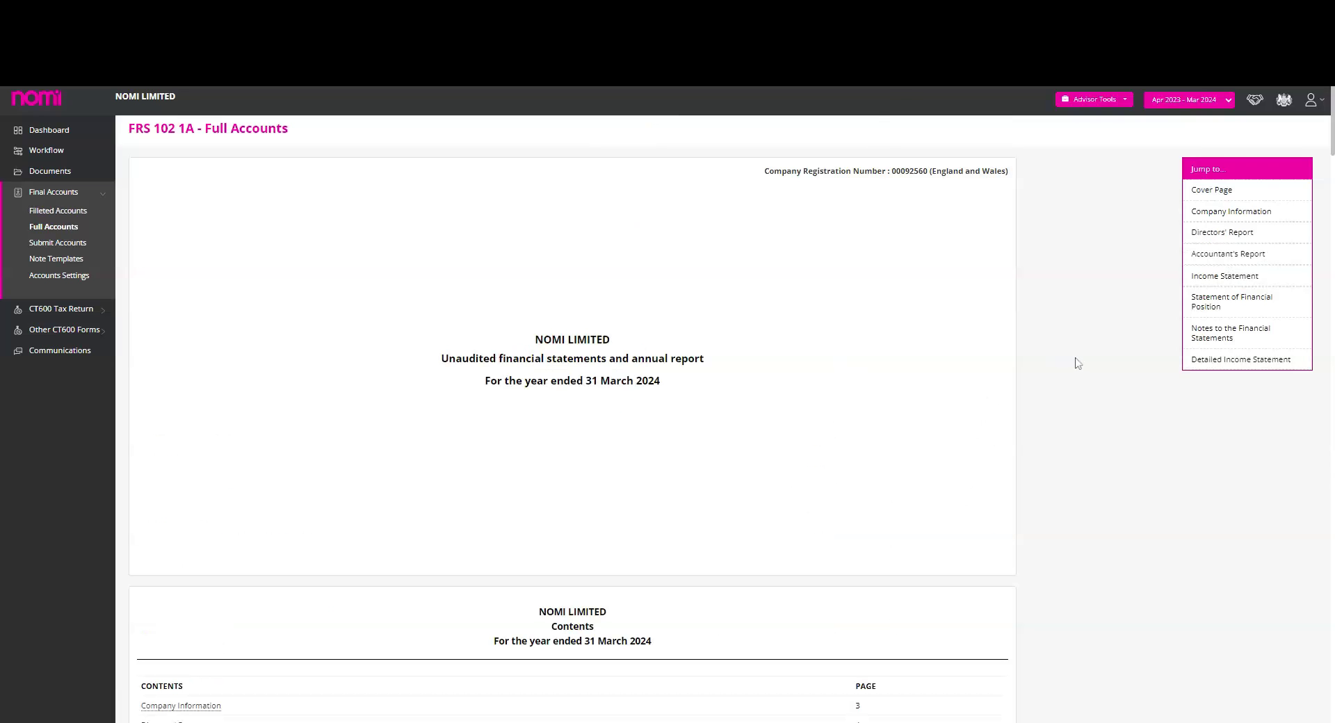
# Review each section of the full accounts from the cover page to the Detailed Income Statement, and return to the Income Statement.
pyautogui.click(1214, 189)
pyautogui.click(1231, 211)
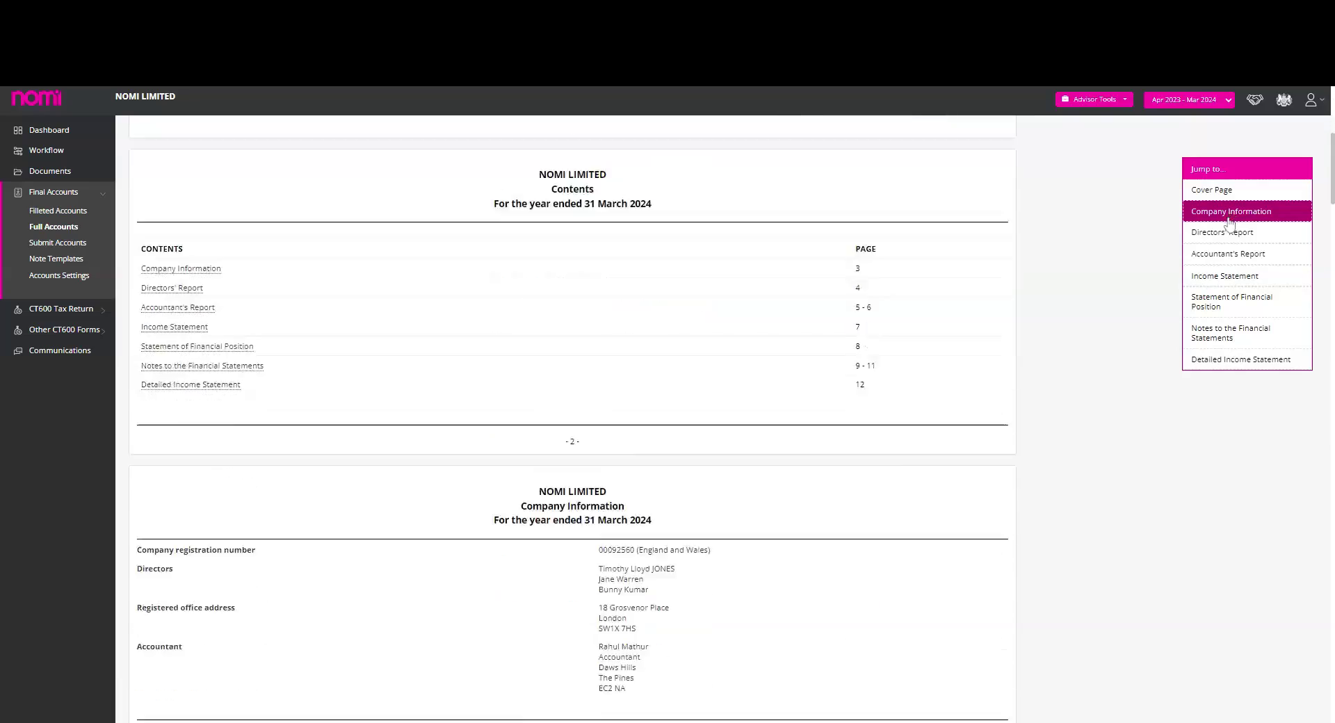
pyautogui.click(1217, 234)
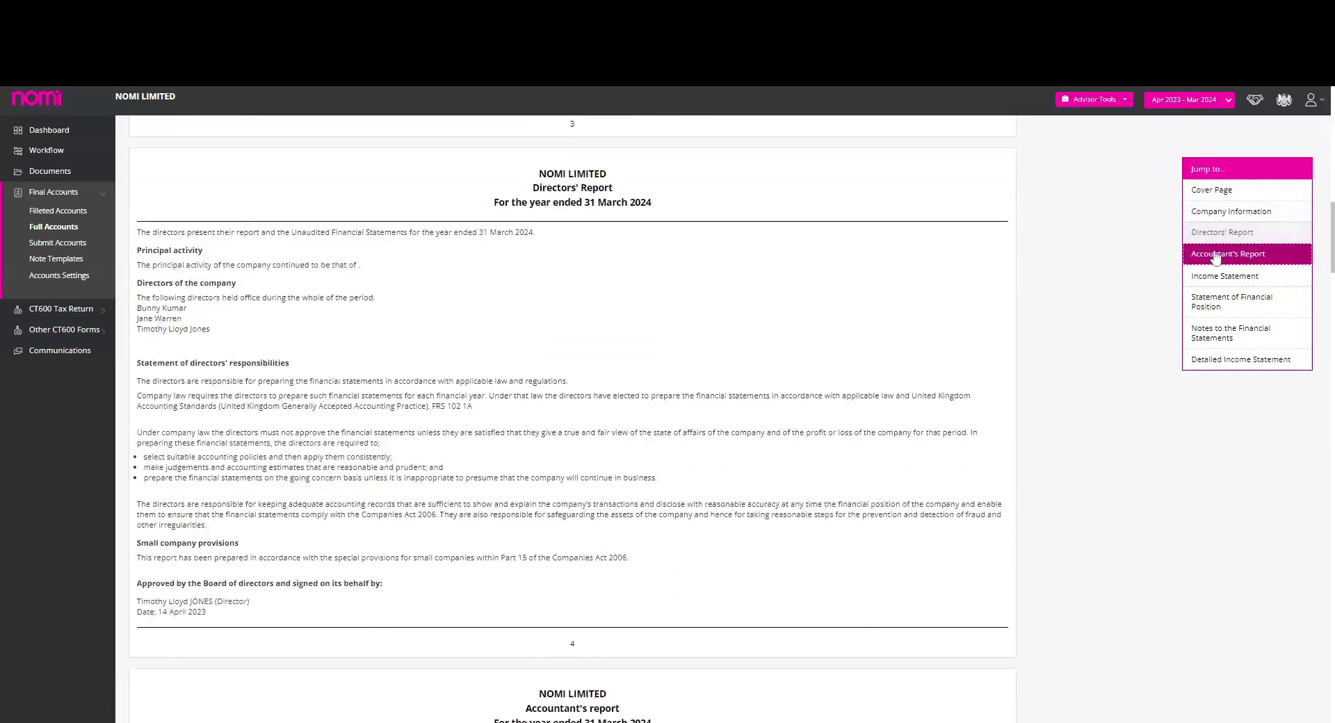
pyautogui.click(1216, 255)
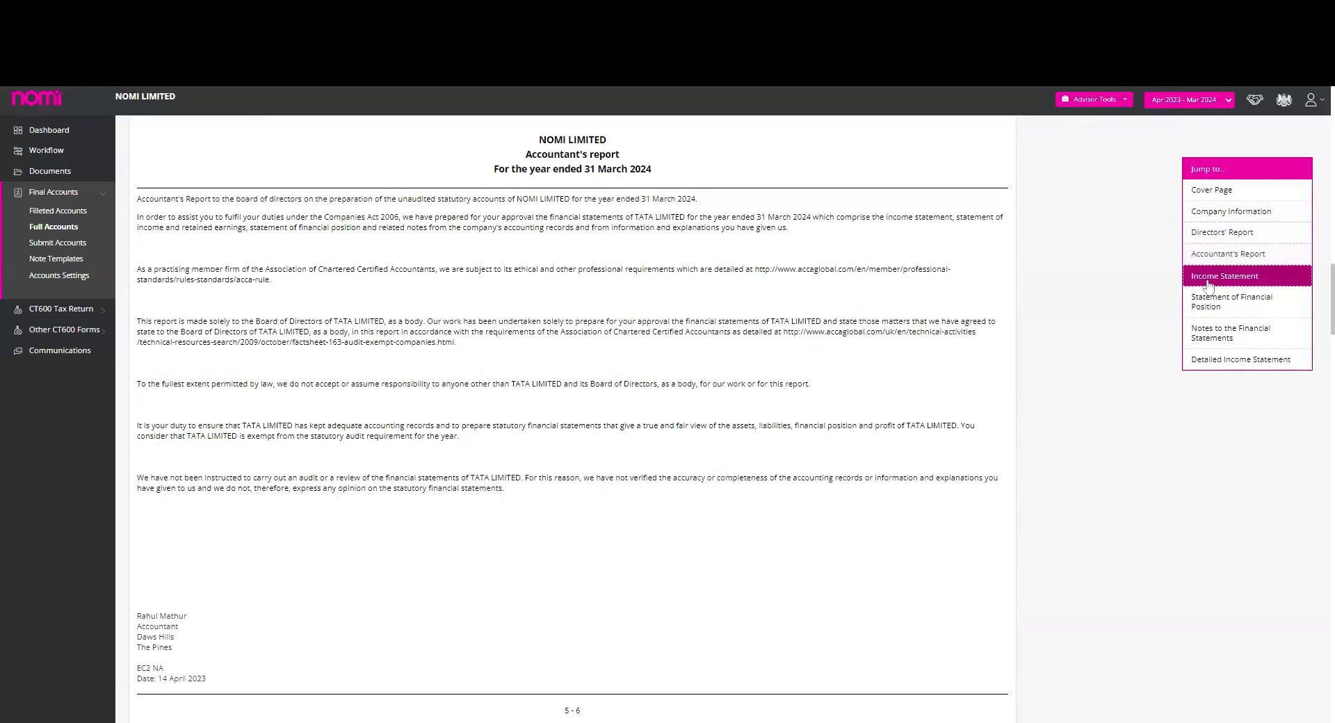
pyautogui.click(1208, 279)
pyautogui.click(1210, 300)
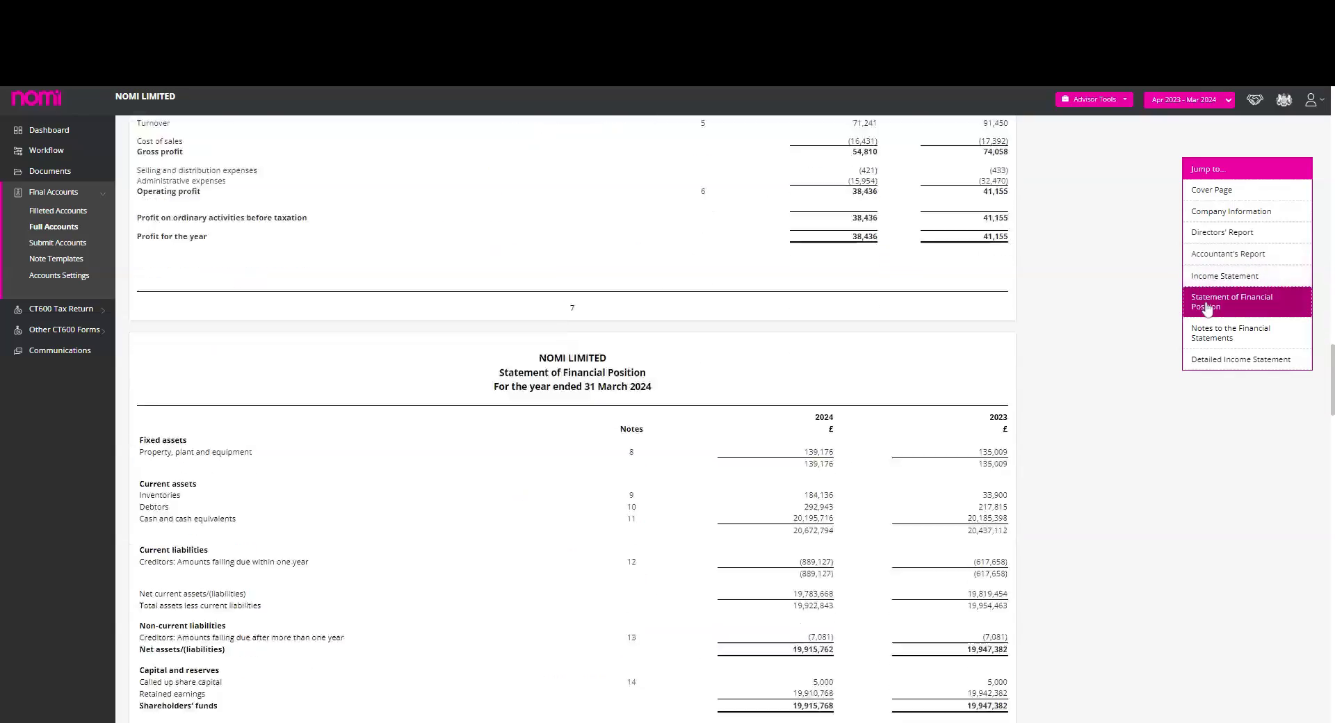
pyautogui.click(1211, 335)
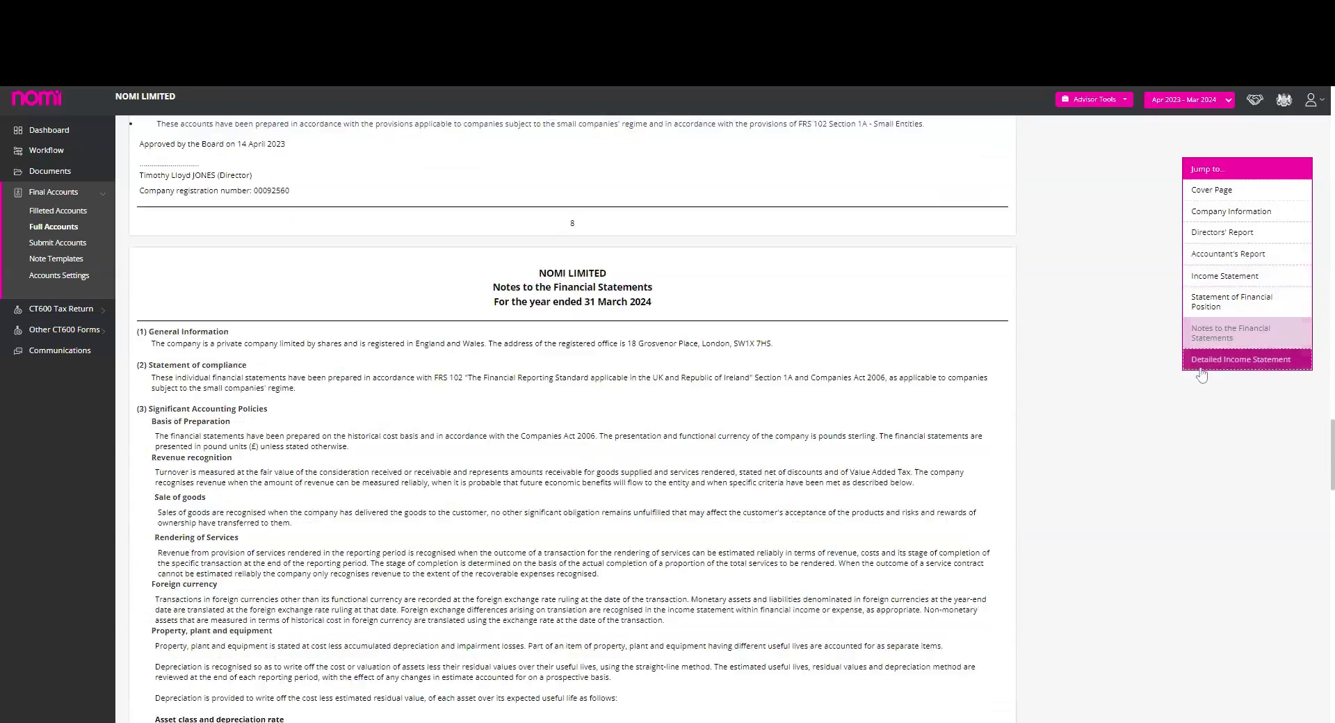
pyautogui.click(1215, 360)
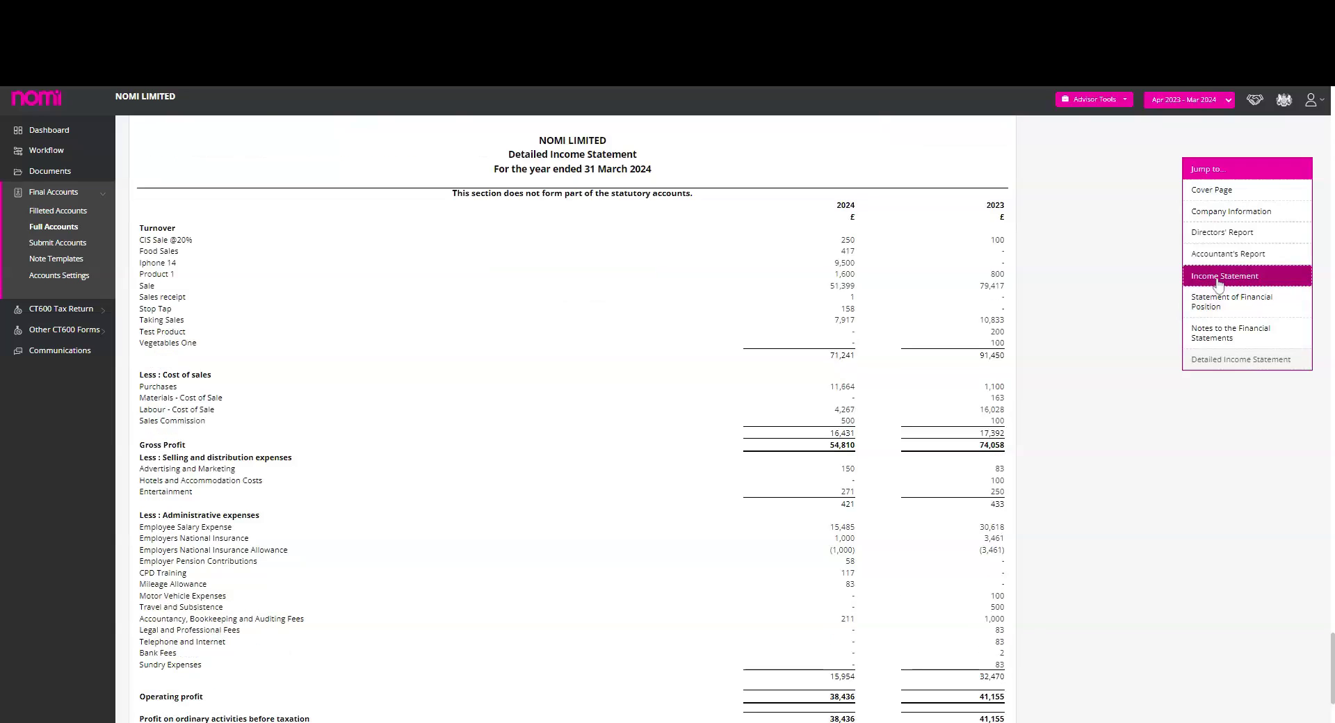
pyautogui.click(1219, 278)
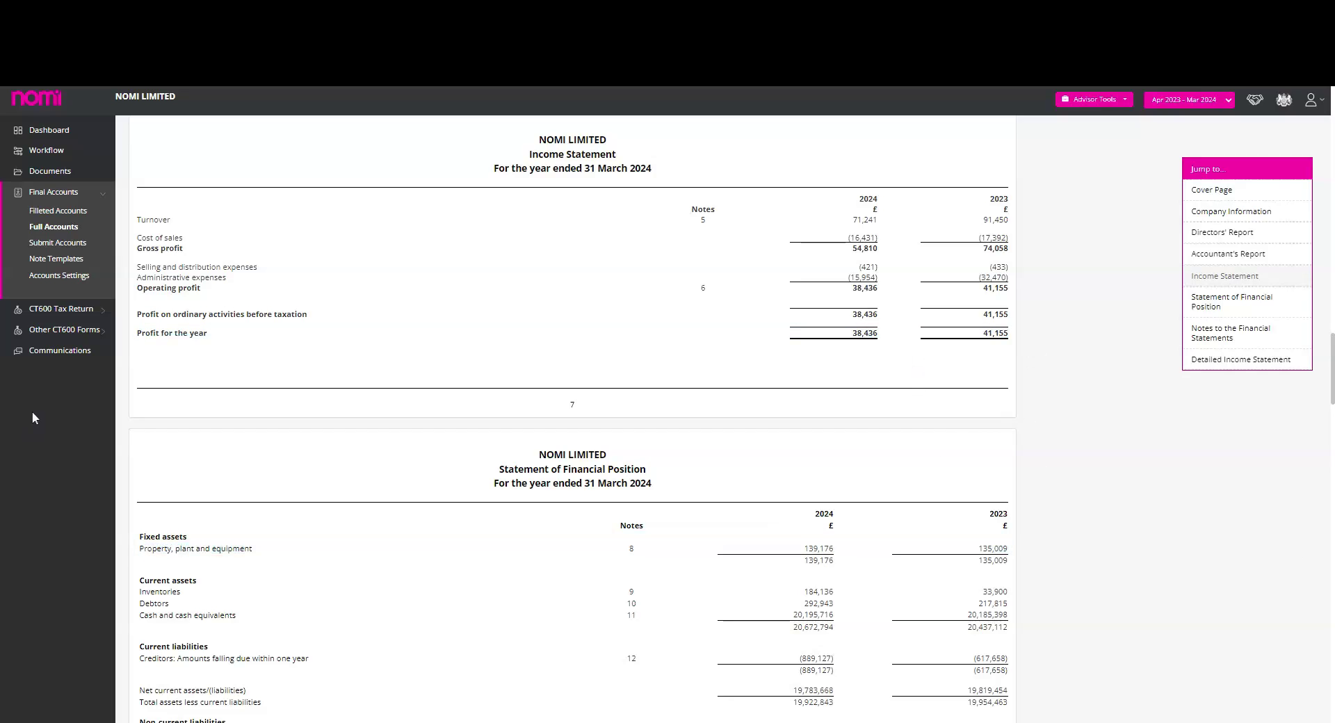
# Review the note templates, the company's related-party settings, and the General and Director Report sections of the report settings.
pyautogui.click(42, 266)
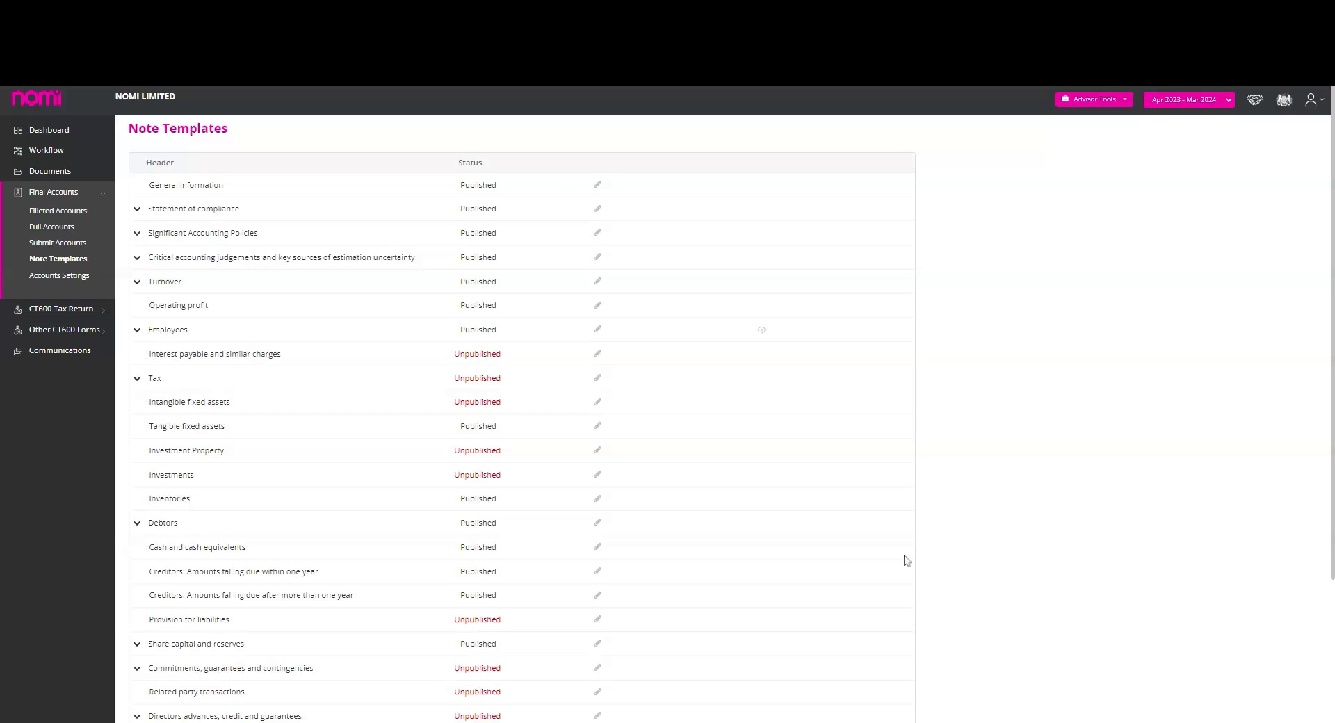
pyautogui.scroll(-3, 790, 557)
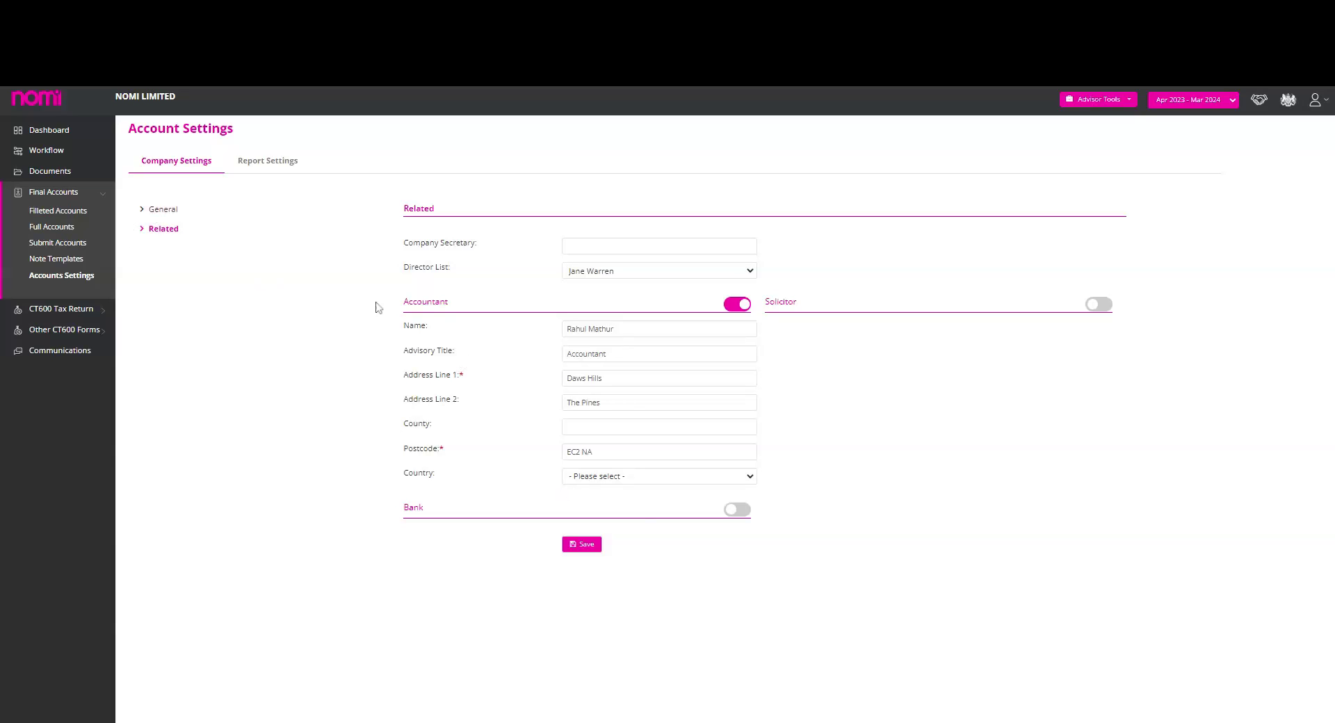
pyautogui.click(271, 165)
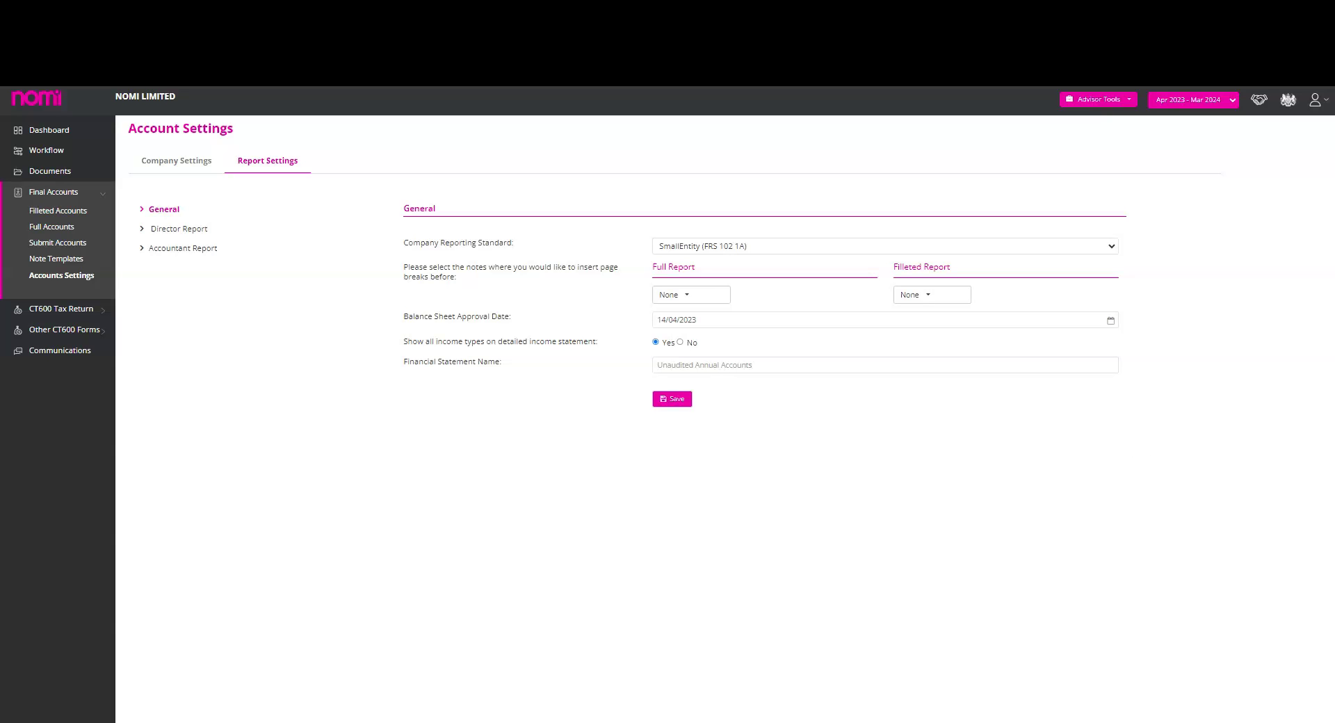
pyautogui.click(179, 229)
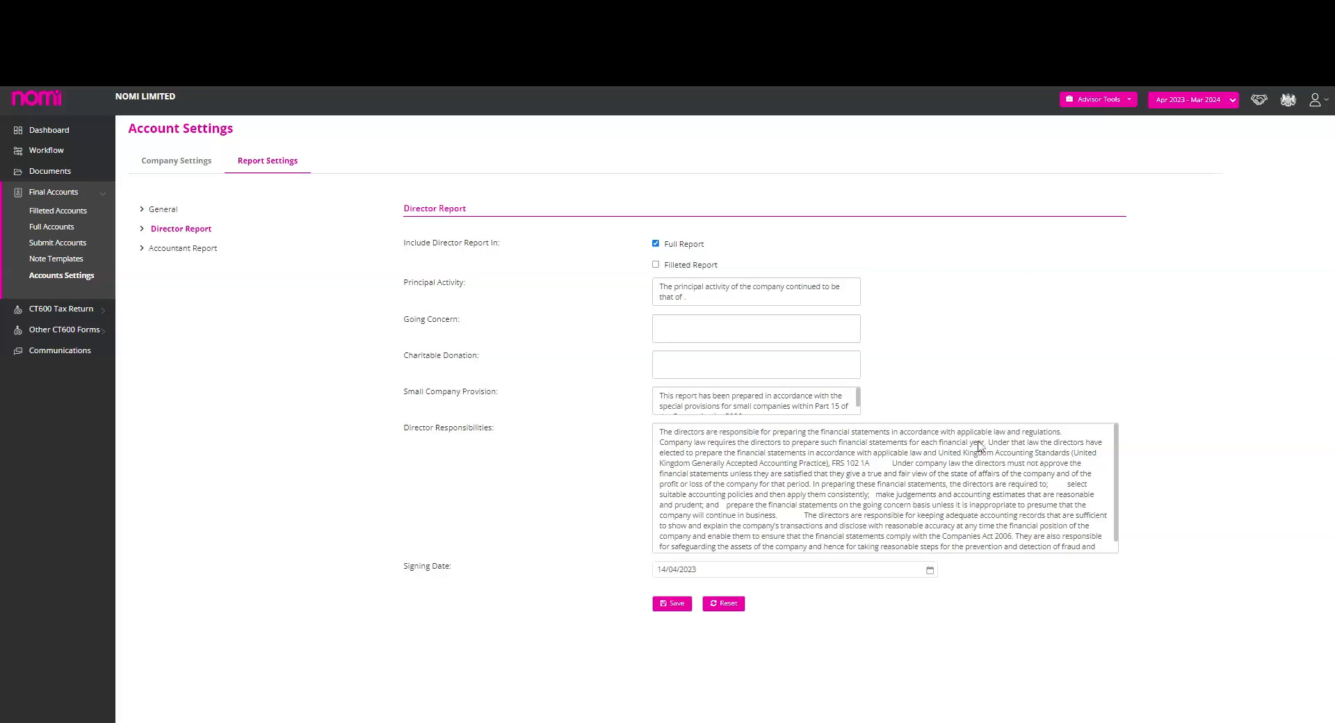
# Open the accounts submission page and switch to the Apr 2022 - Mar 2023 period to review its filing options.
pyautogui.click(42, 244)
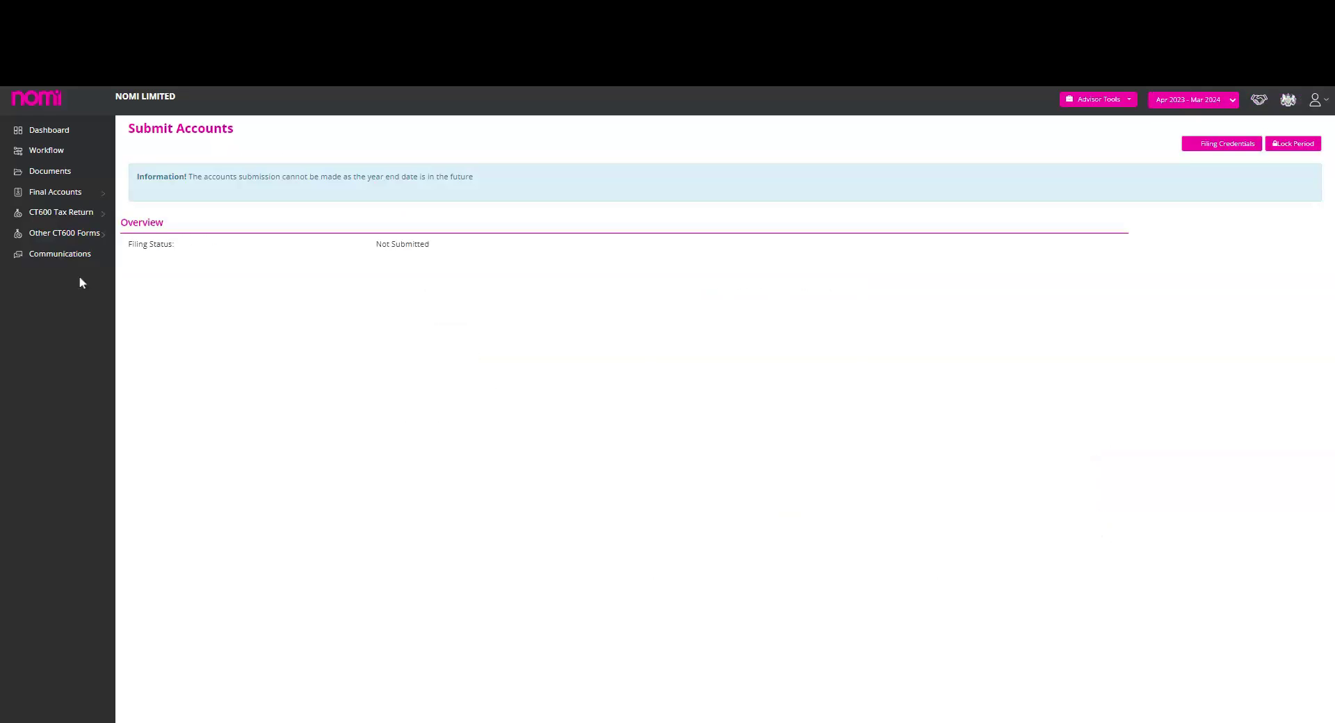
pyautogui.click(1187, 109)
pyautogui.click(1189, 132)
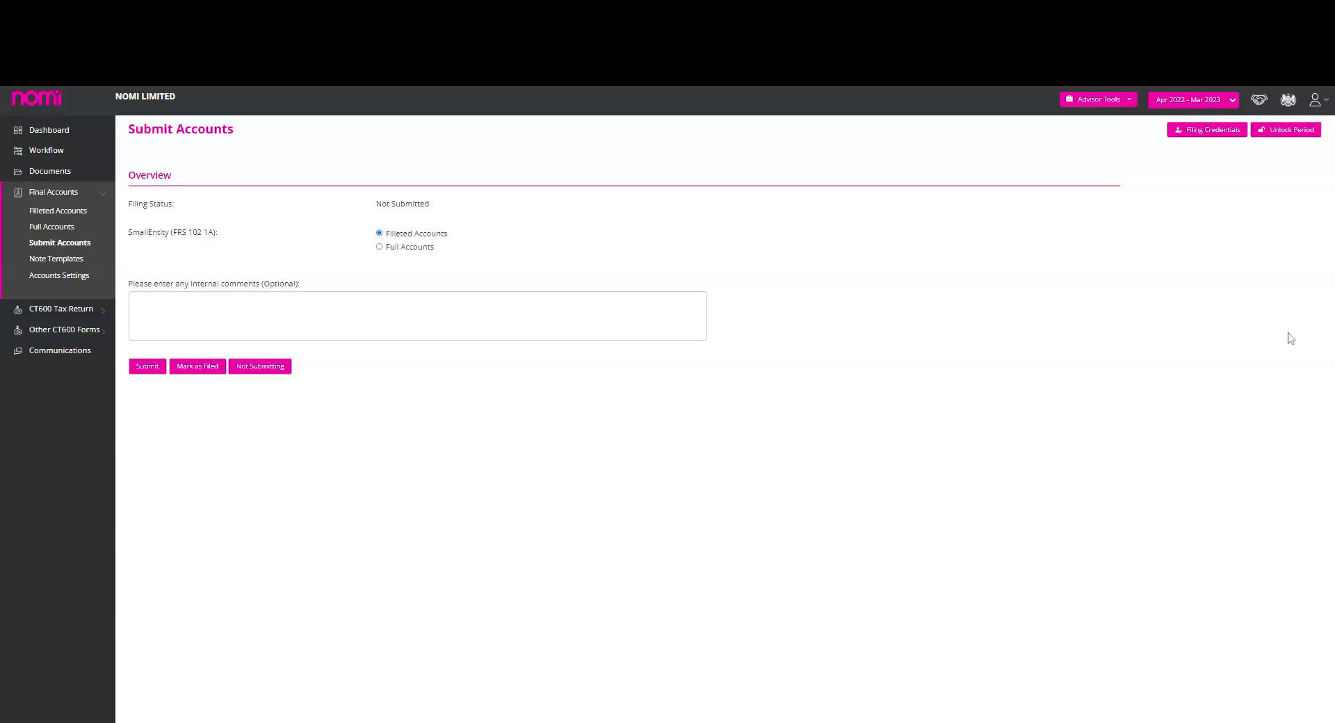
pyautogui.moveTo(1201, 241); pyautogui.dragTo(1168, 261)
pyautogui.click(1171, 486)
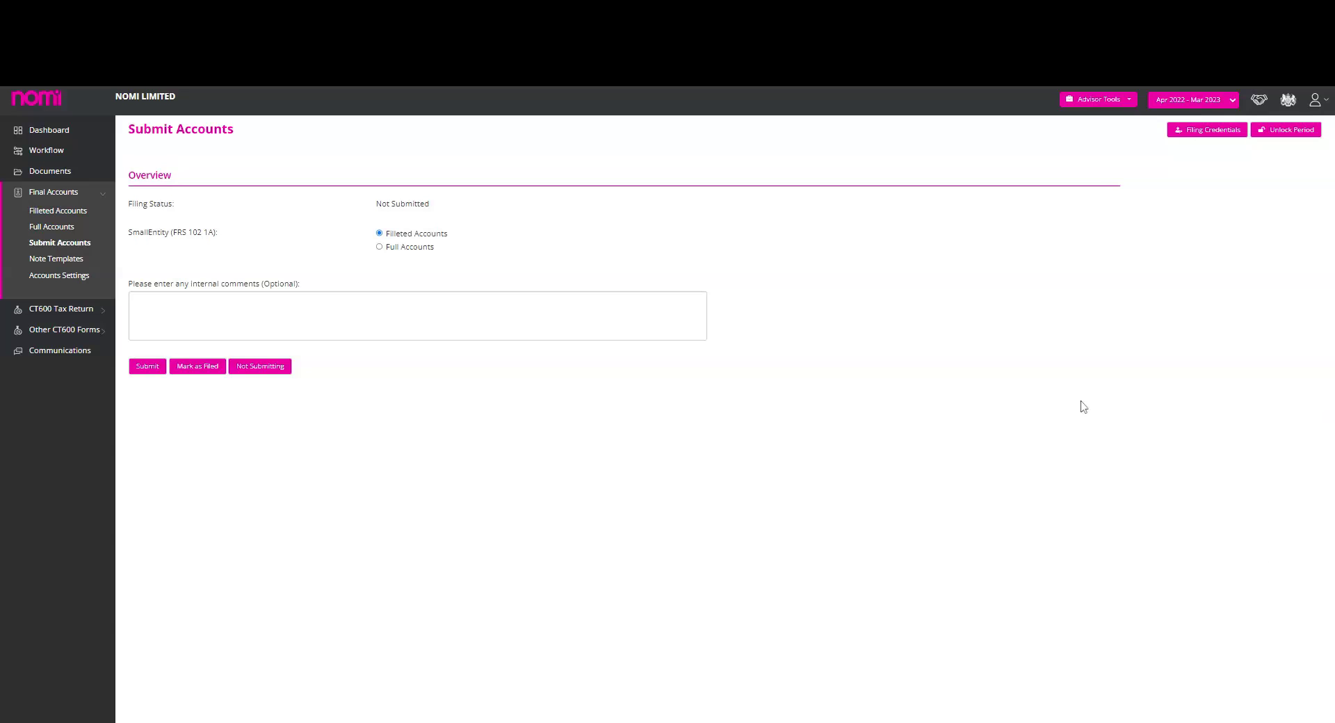
# Switch to the Apr 2020 - Mar 2021 period and inspect the amended accounts submission page and the filleted accounts' cover page.
pyautogui.click(1194, 100)
pyautogui.click(1188, 119)
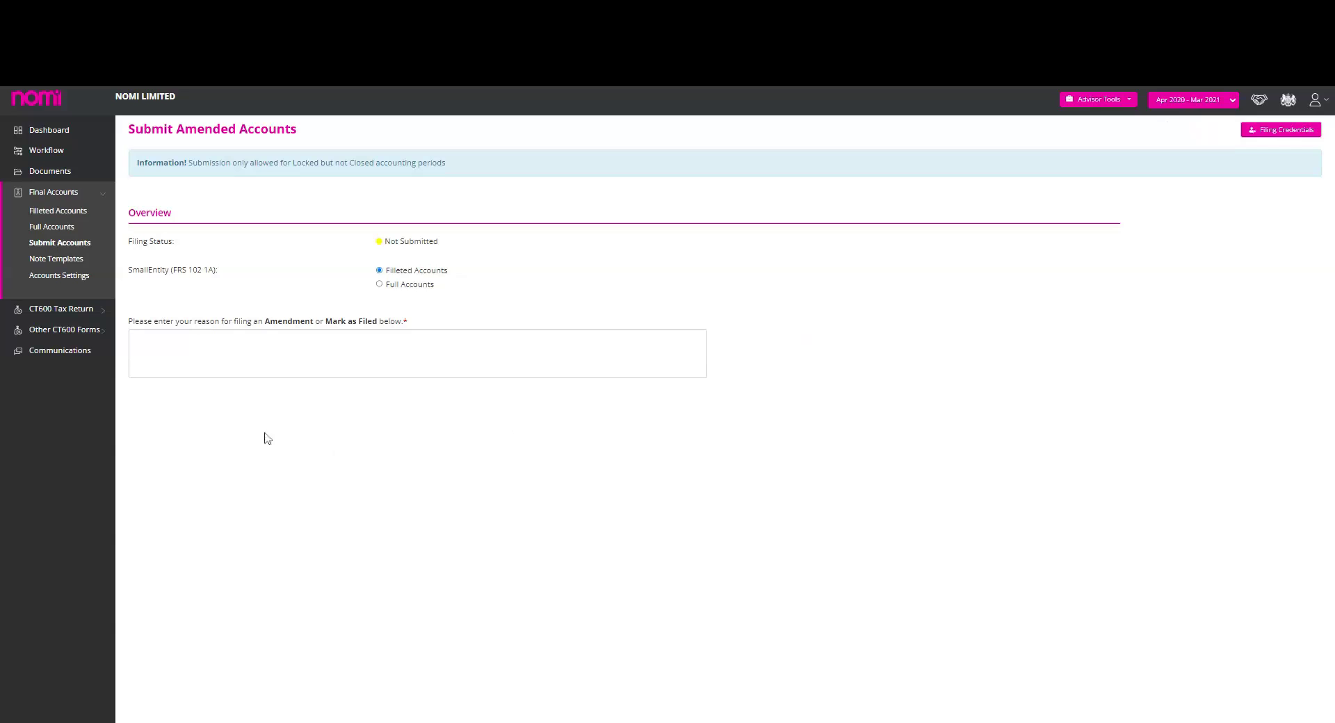
pyautogui.moveTo(263, 322); pyautogui.dragTo(320, 334)
pyautogui.click(331, 393)
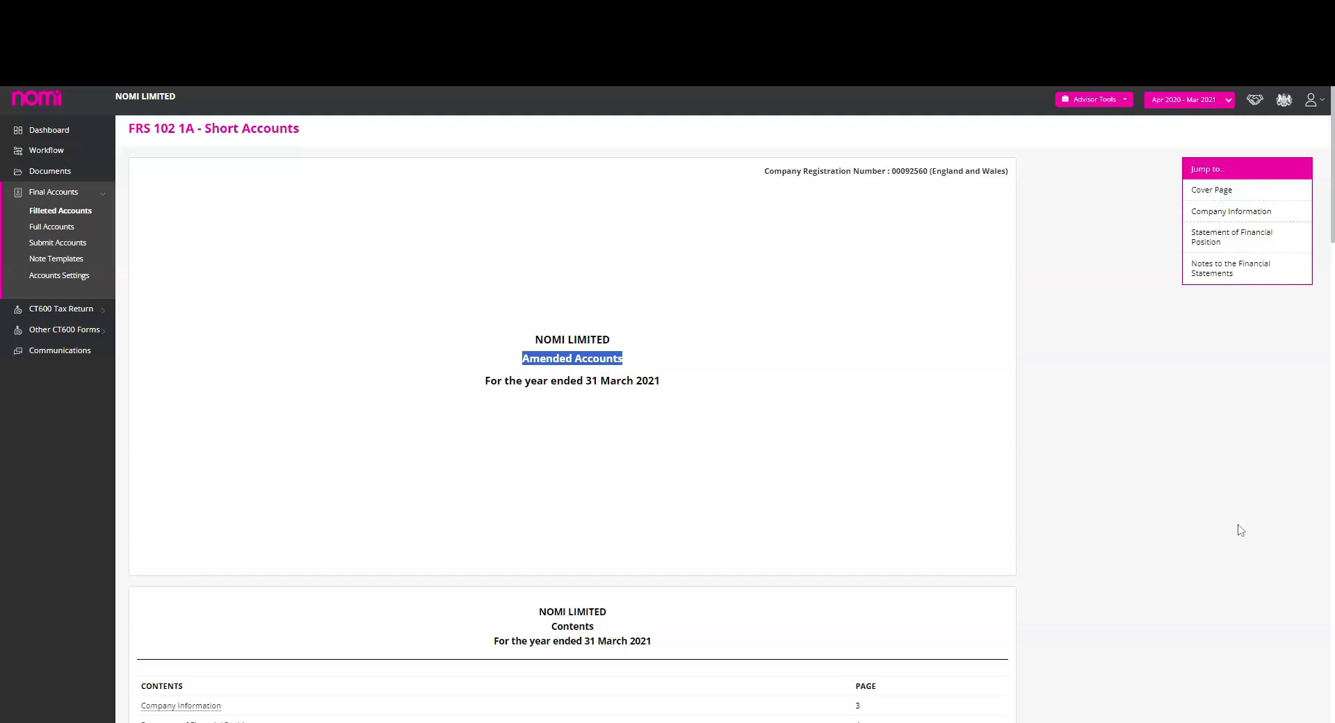
pyautogui.click(69, 402)
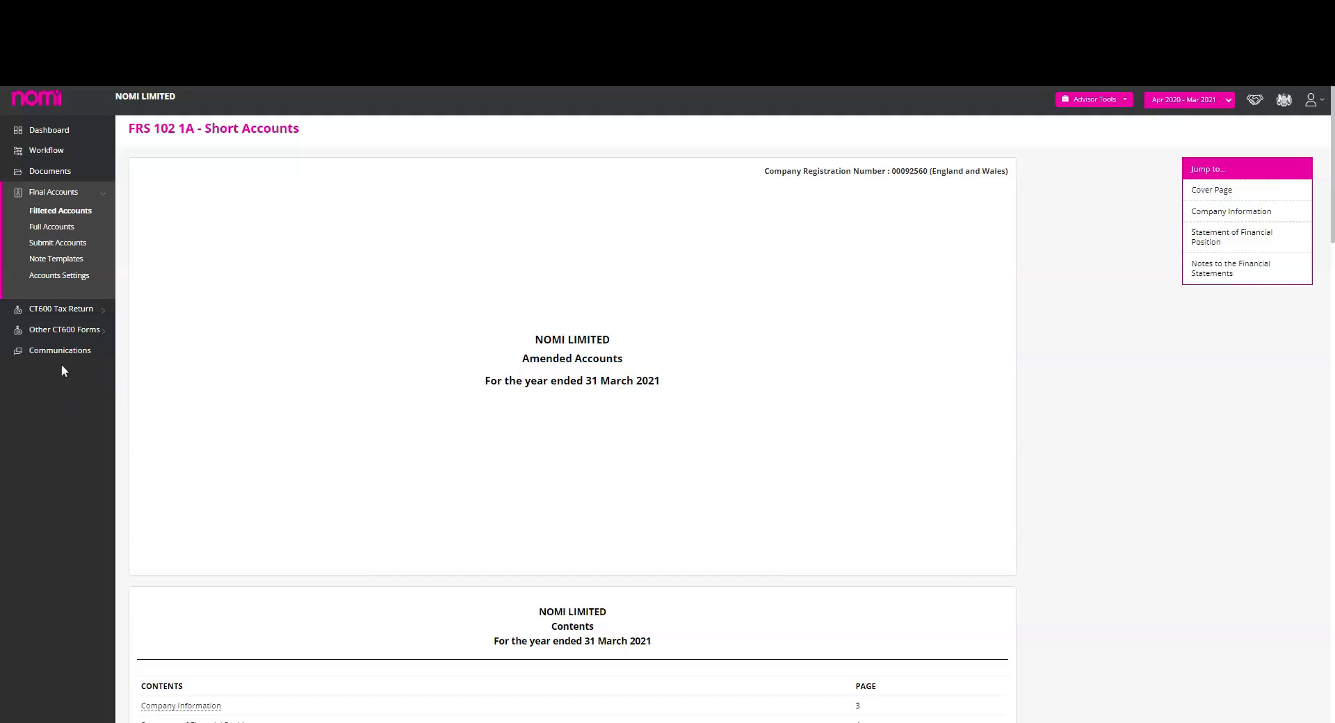
# Review the CT600 corporation tax computation for Apr 2022 - Mar 2023 and open the R&D and Capital Allowances page.
pyautogui.click(82, 311)
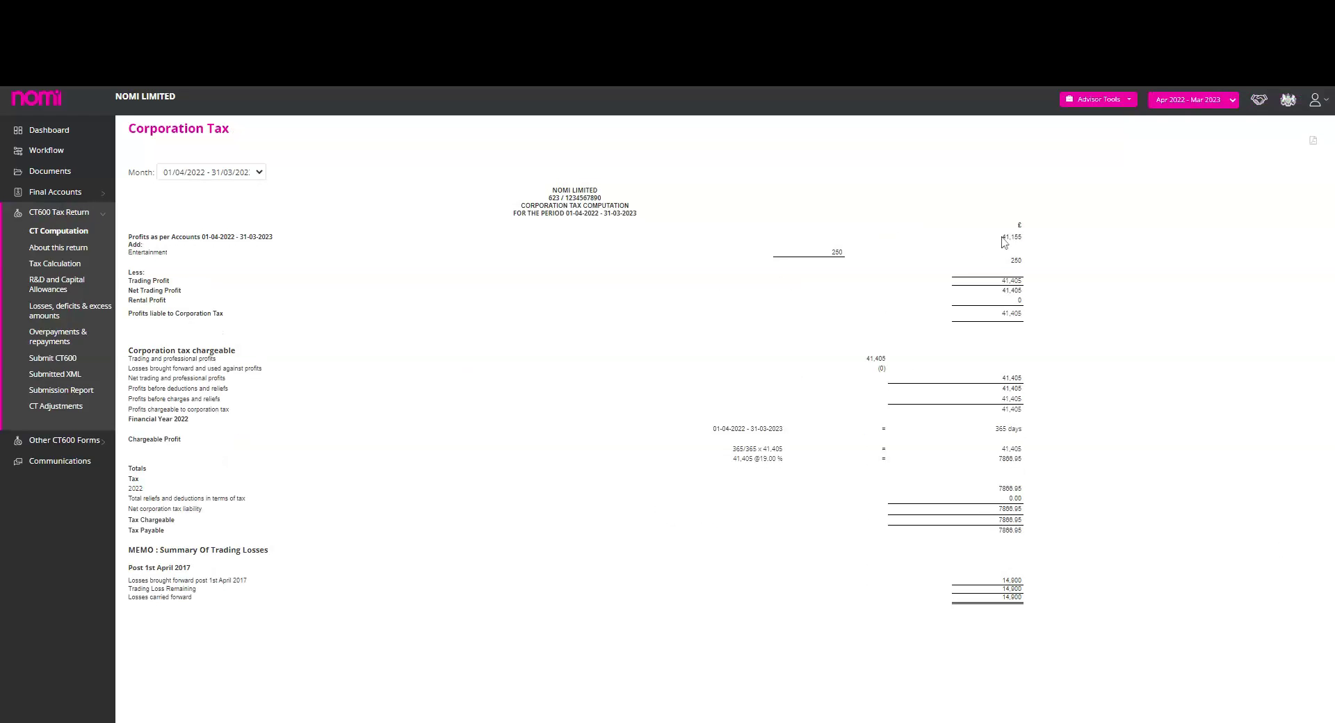
pyautogui.moveTo(1005, 242); pyautogui.dragTo(1033, 245)
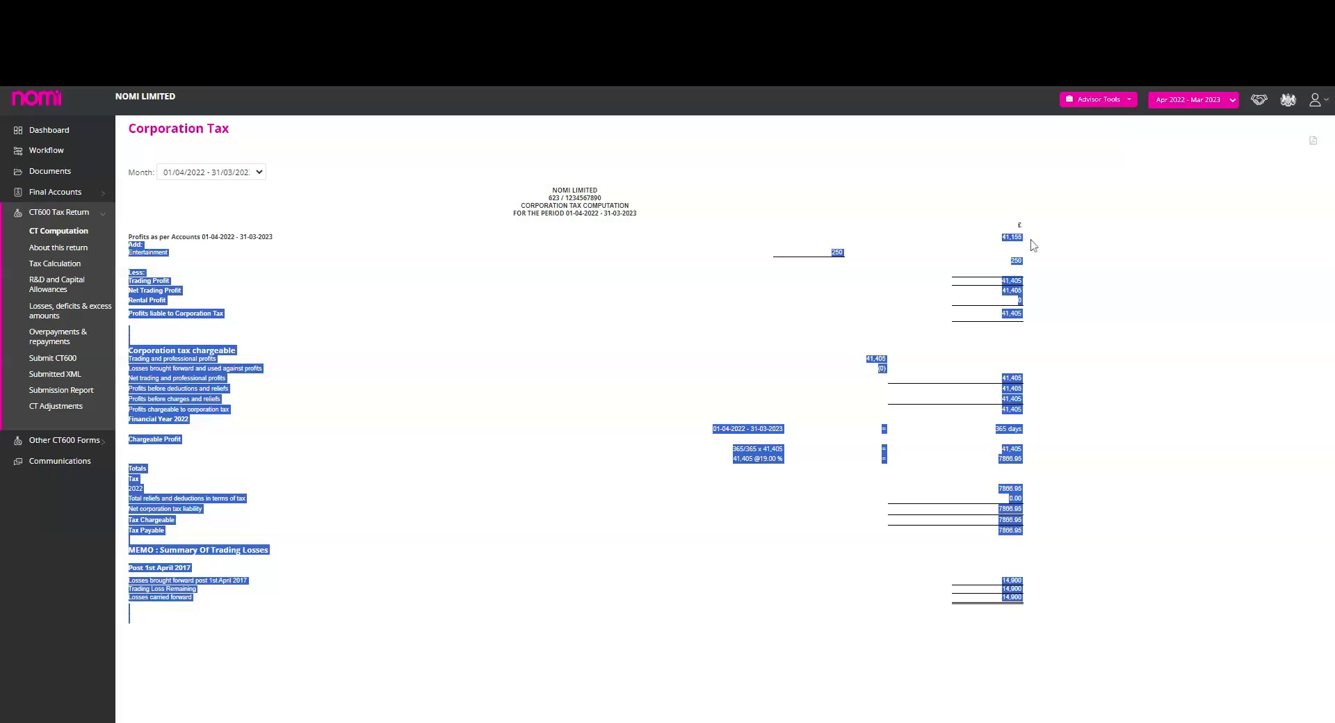
pyautogui.click(1043, 210)
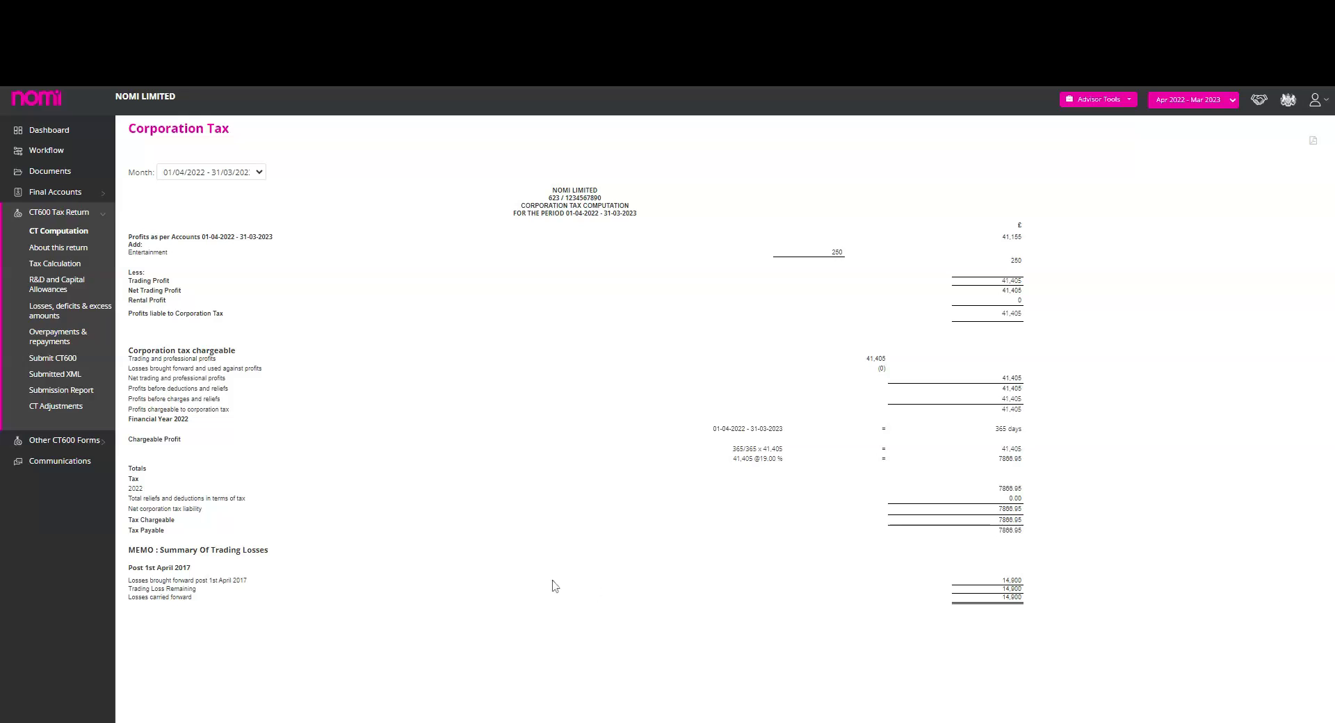
pyautogui.click(66, 279)
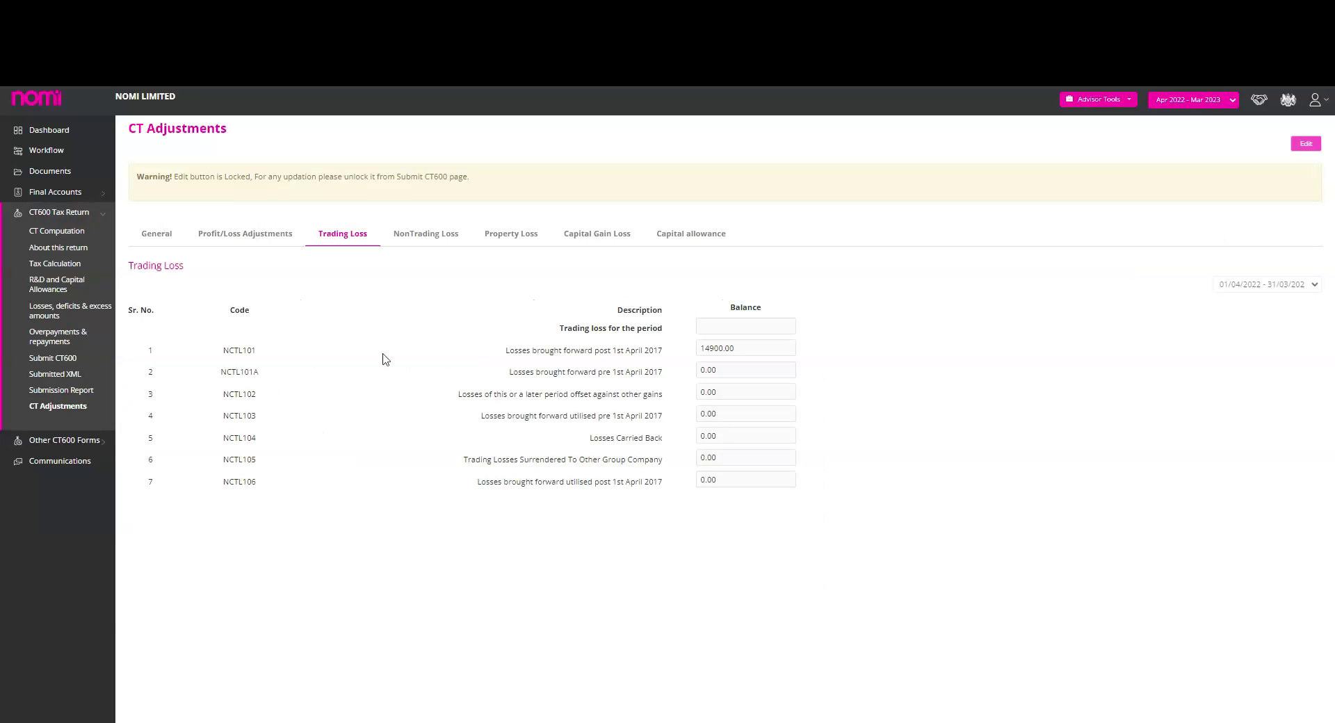
# Review the CT Adjustments sections for general details, profit/loss adjustments, trading, non-trading, property and capital gain losses, and capital allowance.
pyautogui.click(156, 237)
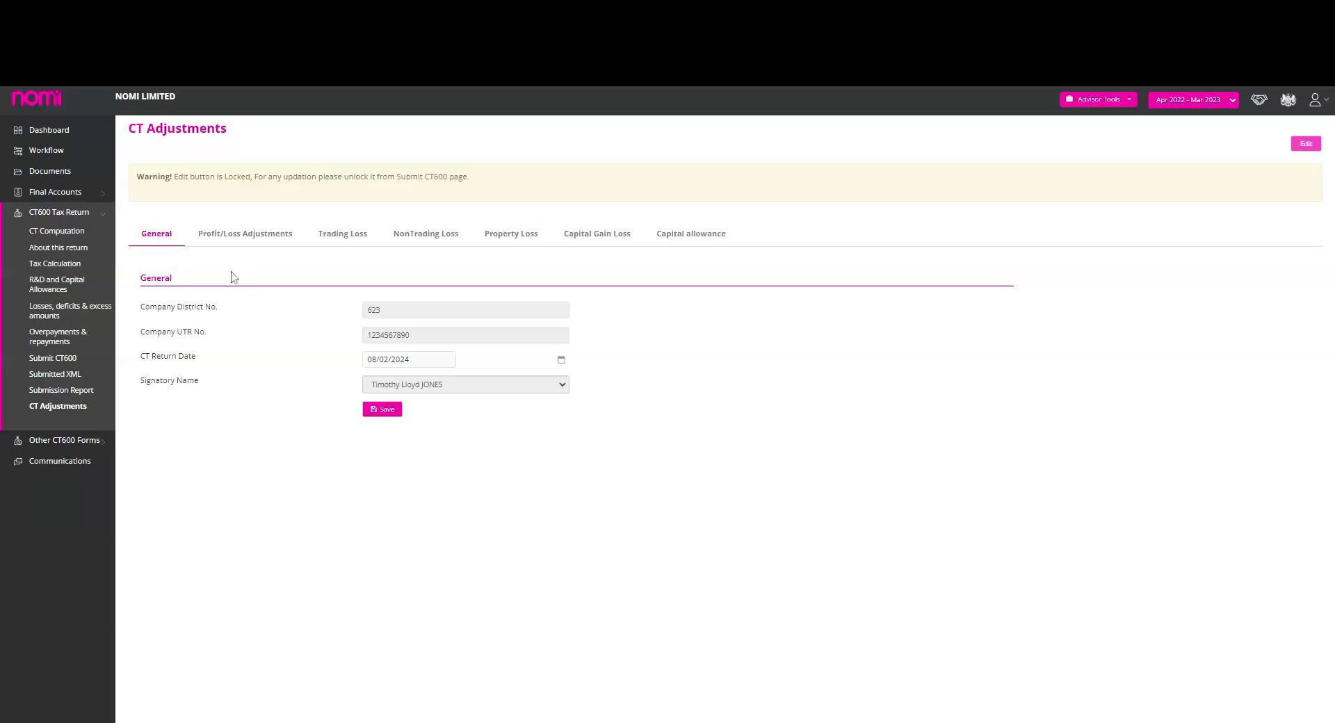
pyautogui.click(243, 236)
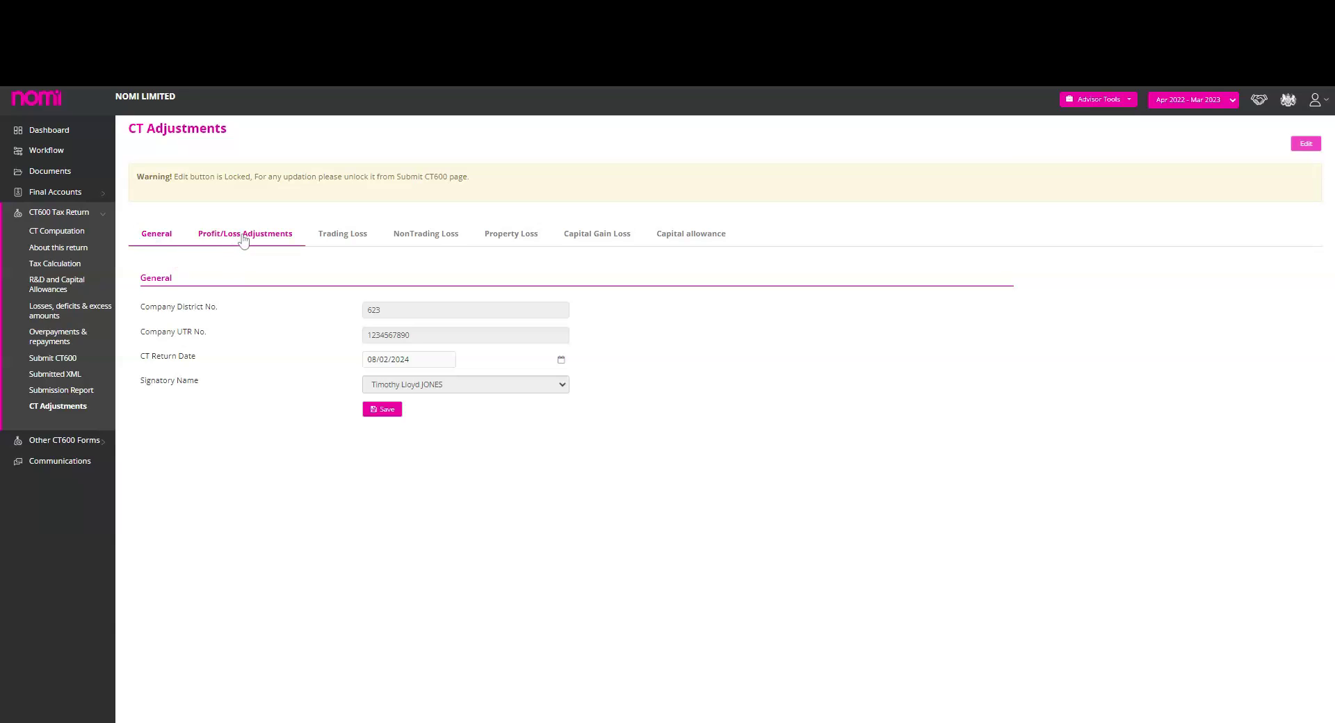
pyautogui.click(346, 237)
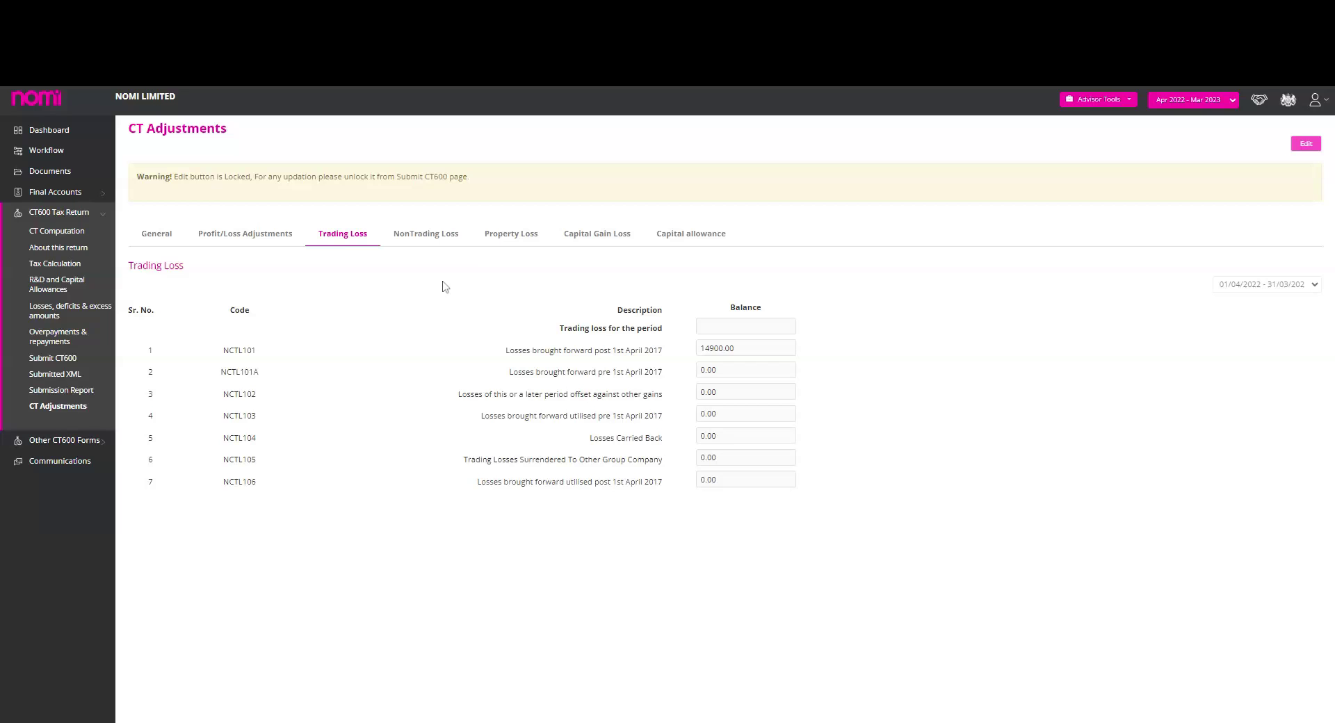
pyautogui.click(425, 239)
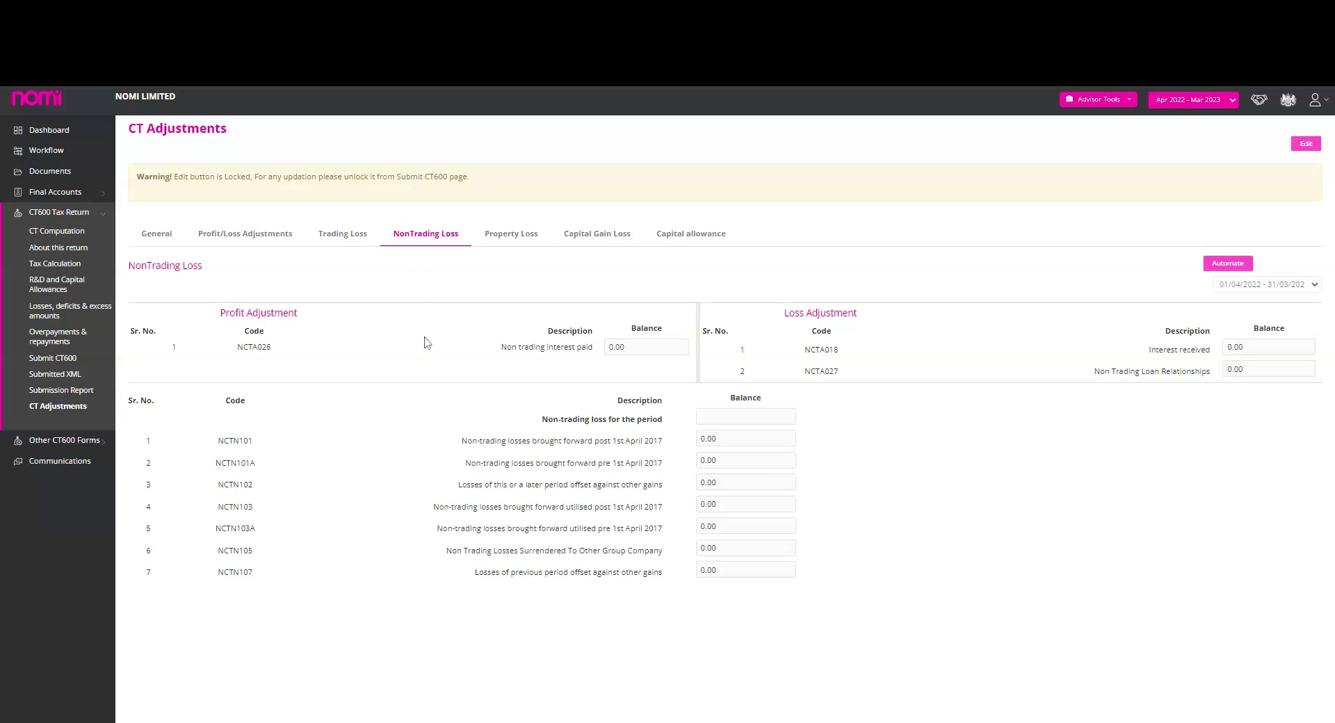
pyautogui.click(512, 237)
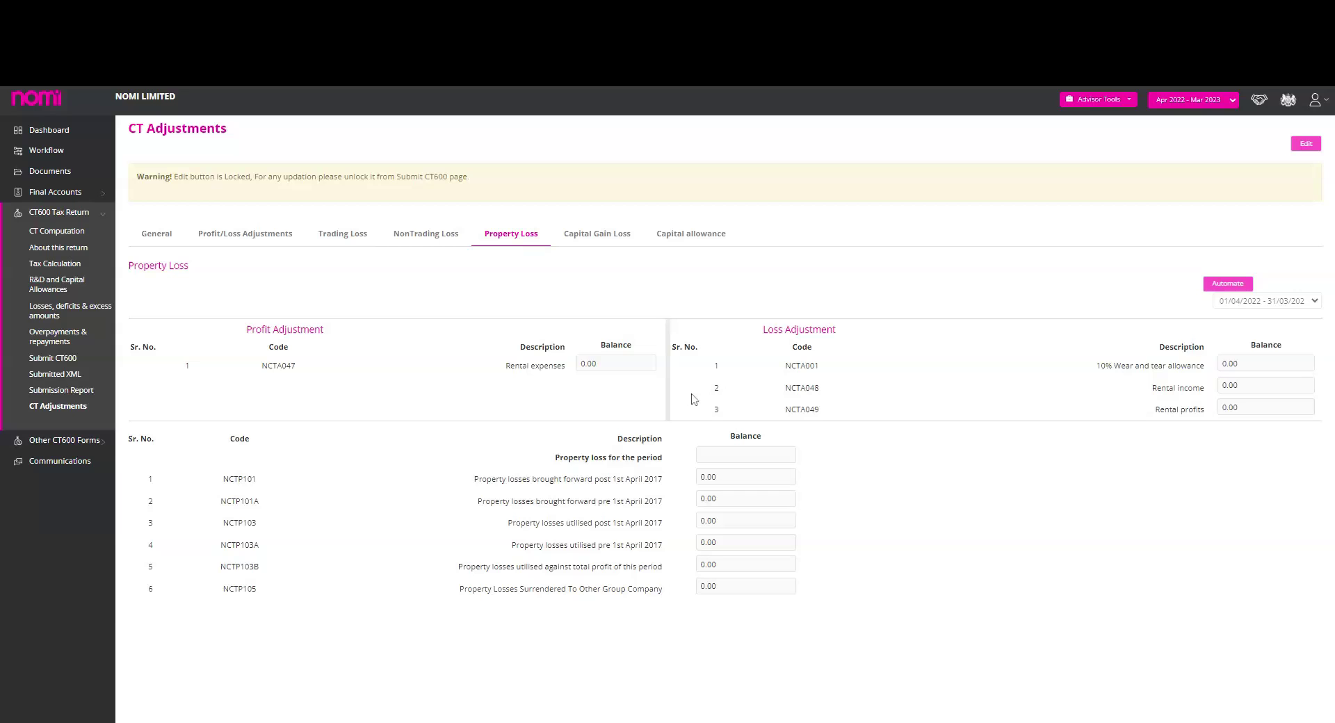
pyautogui.click(600, 237)
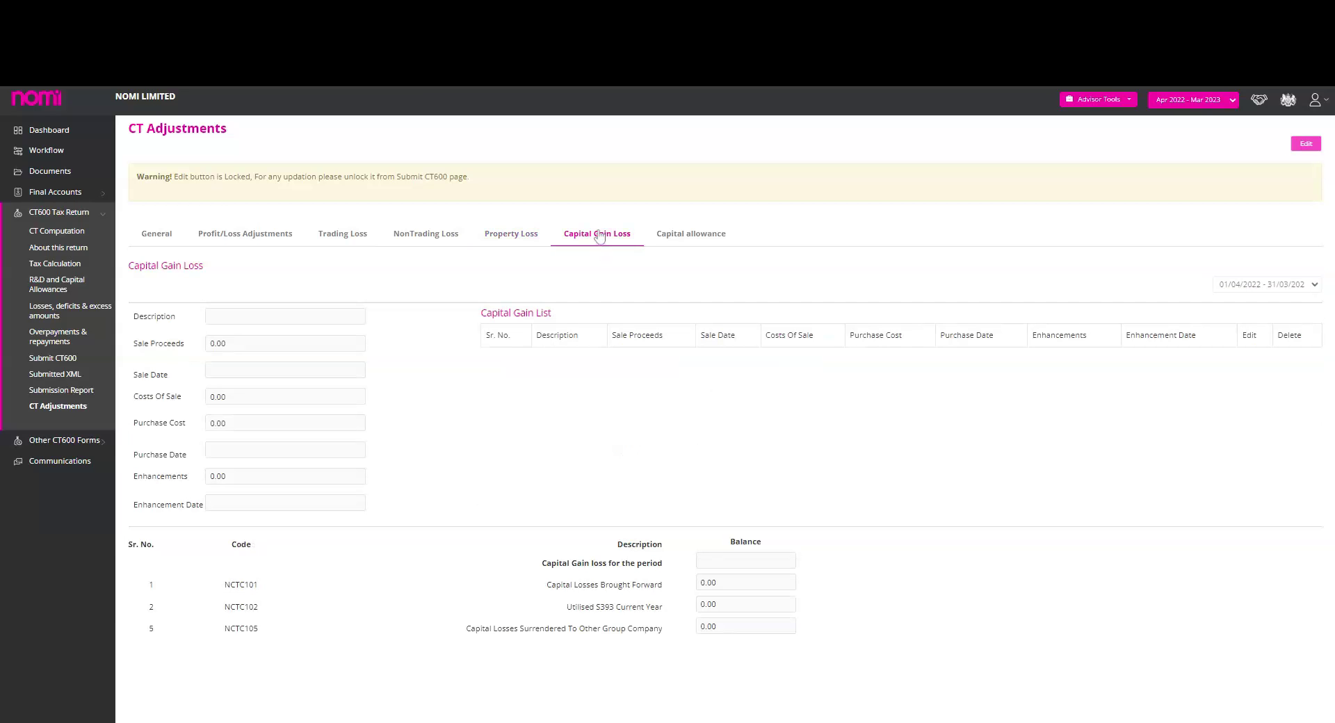
pyautogui.click(691, 238)
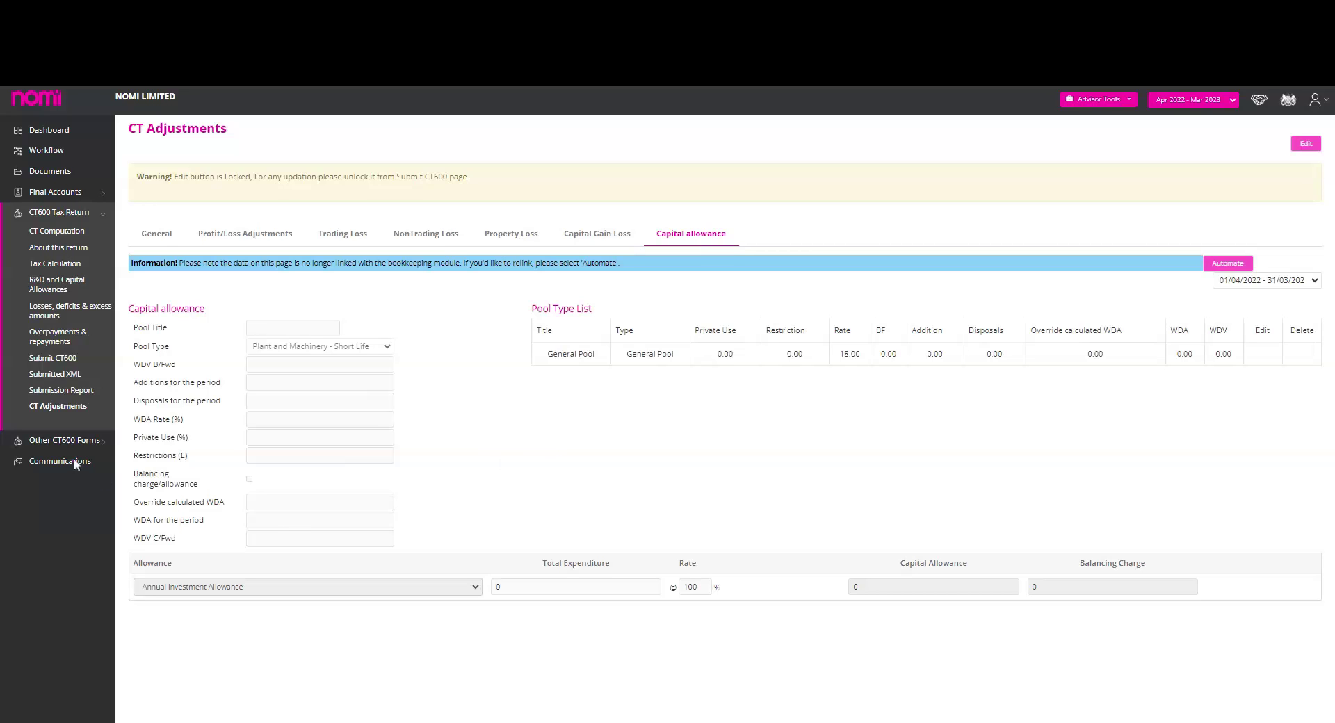
# Open the other CT600 adjustments and review the CT600A form adjustments and the R&D claim.
pyautogui.click(100, 442)
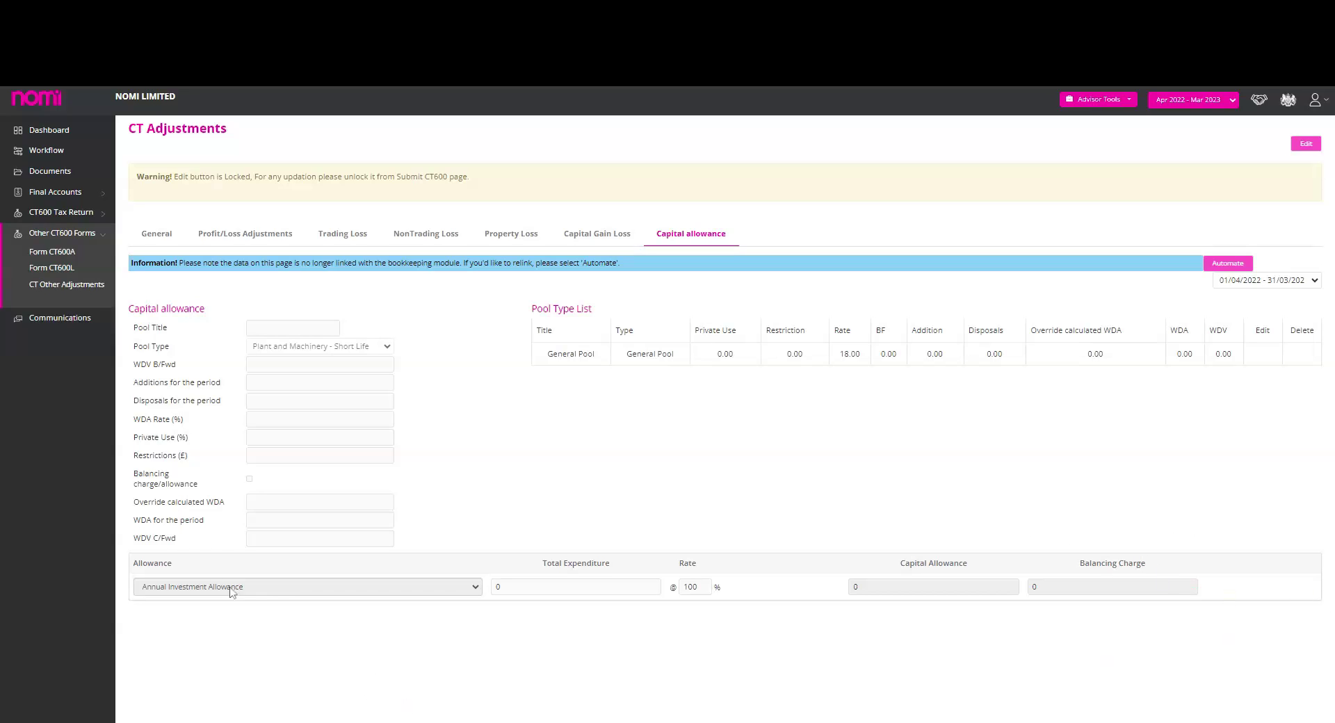
pyautogui.click(76, 287)
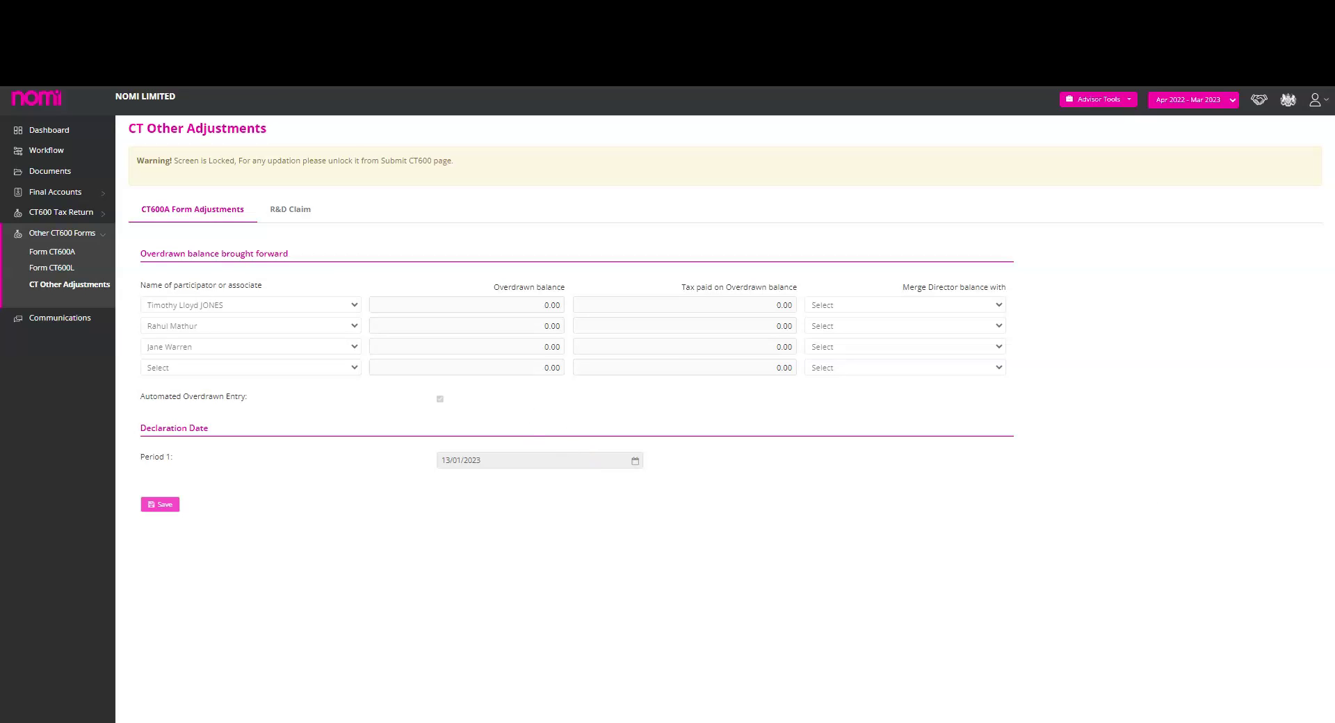
pyautogui.click(290, 209)
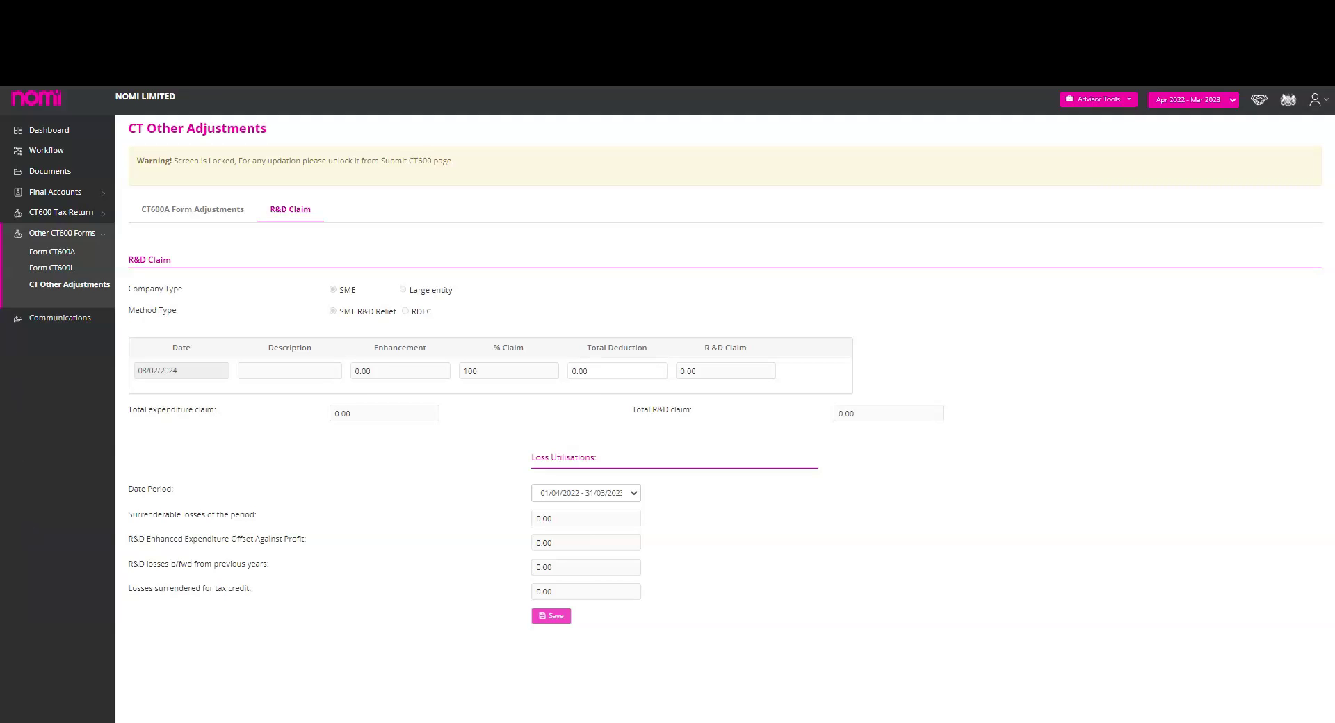
# Open the communications history, review the e-signature email with its accounts and CT600 attachments, and close it unsent.
pyautogui.click(64, 324)
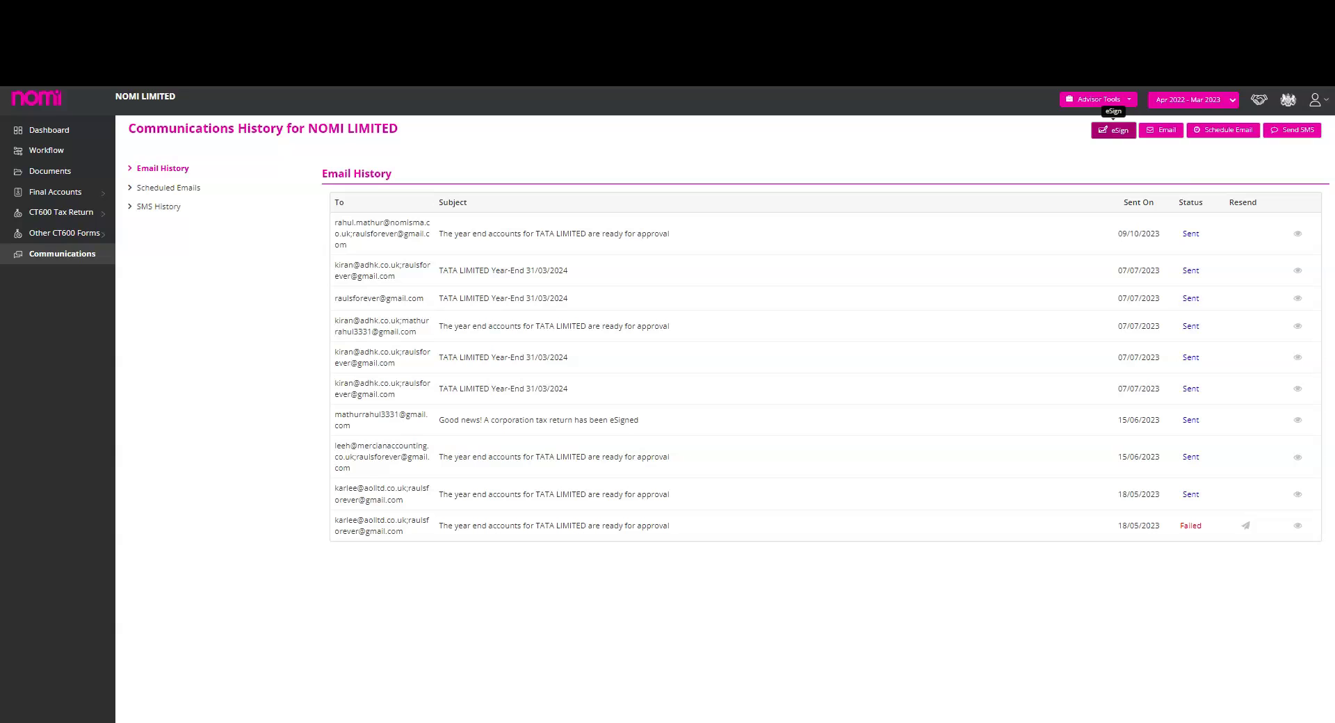
pyautogui.click(1111, 137)
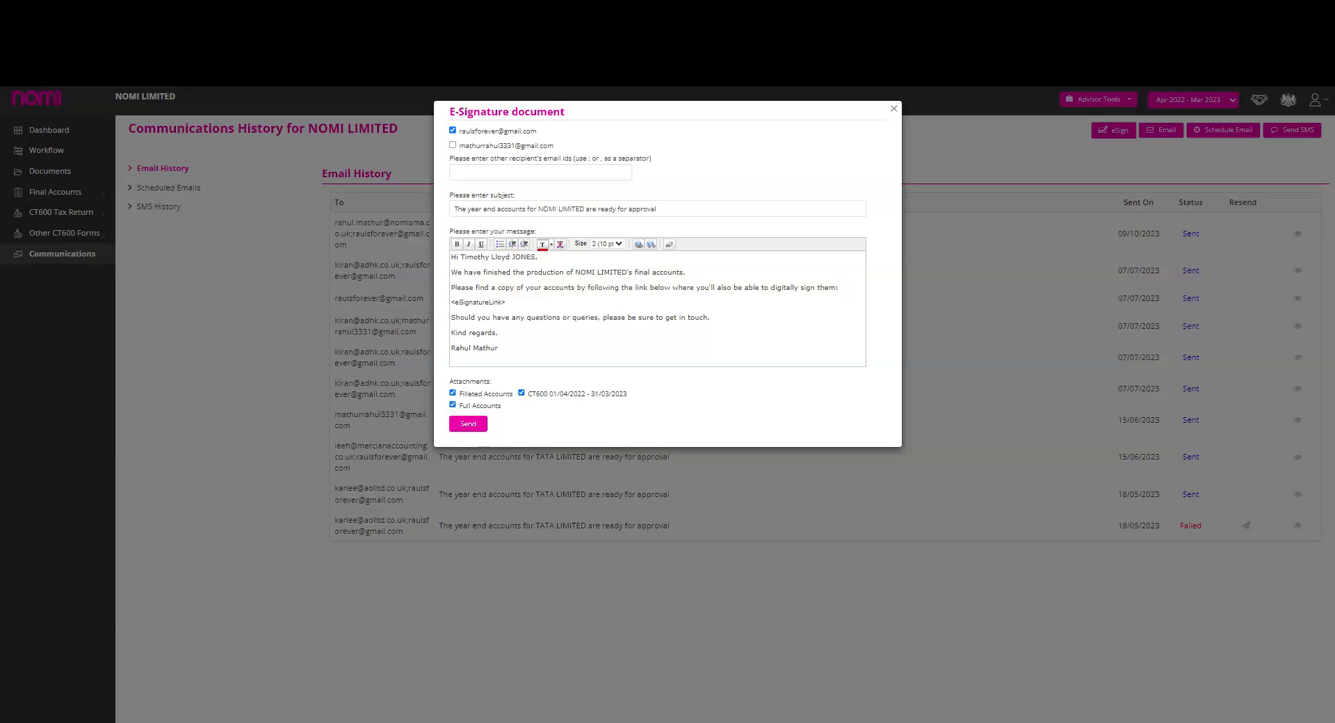
pyautogui.click(894, 109)
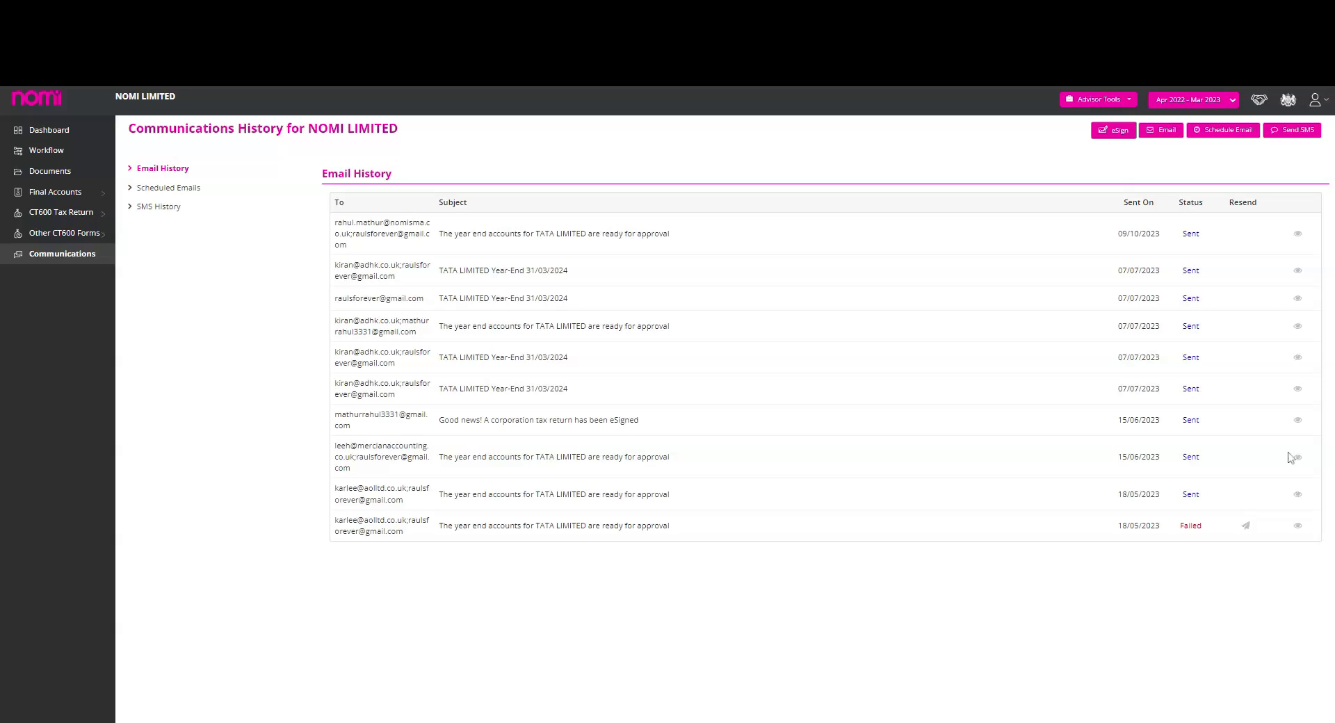
# Start a scheduled email using the document request template, and read through its message and attachment options.
pyautogui.click(1236, 134)
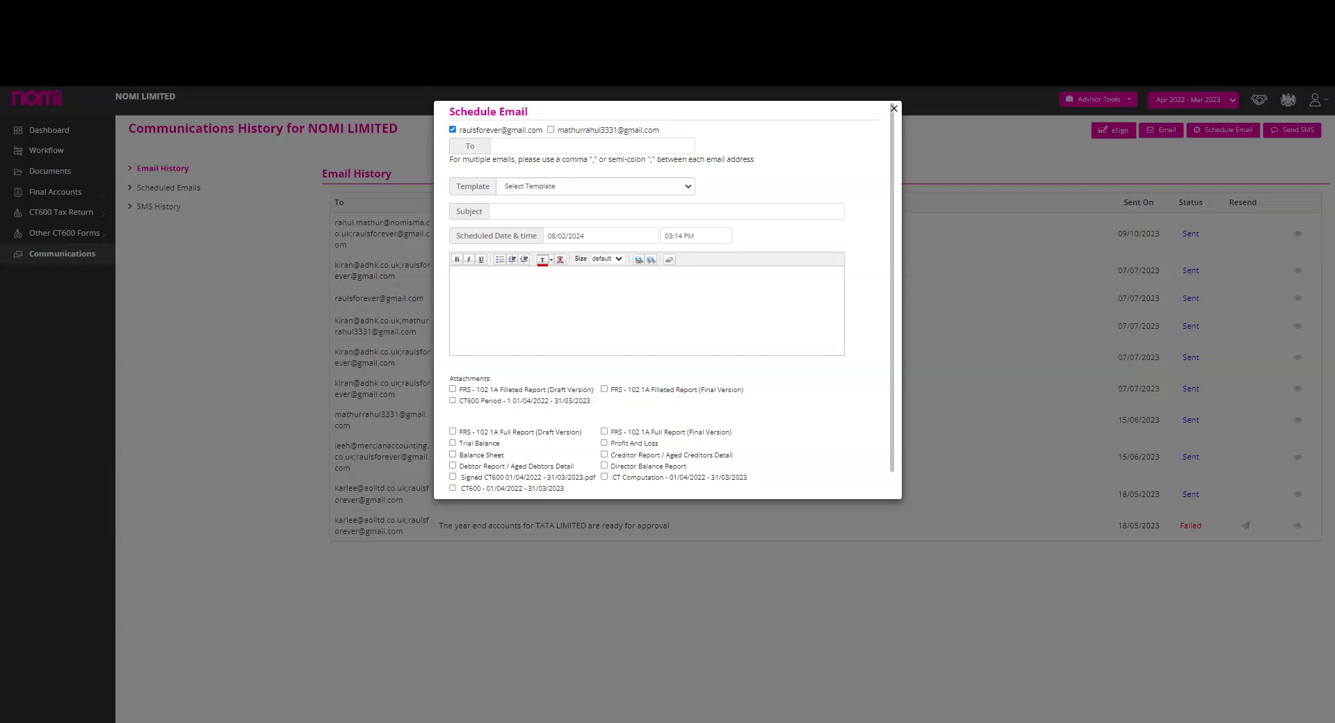
pyautogui.click(638, 185)
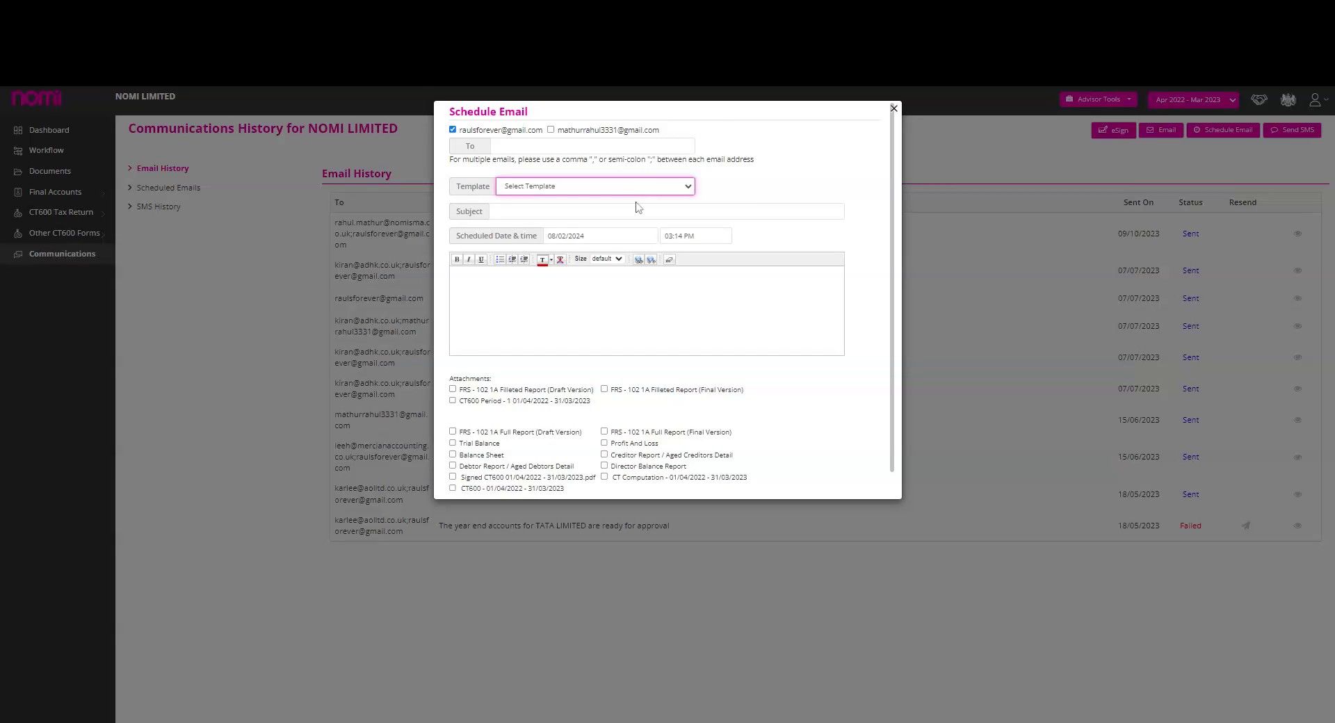
pyautogui.click(598, 202)
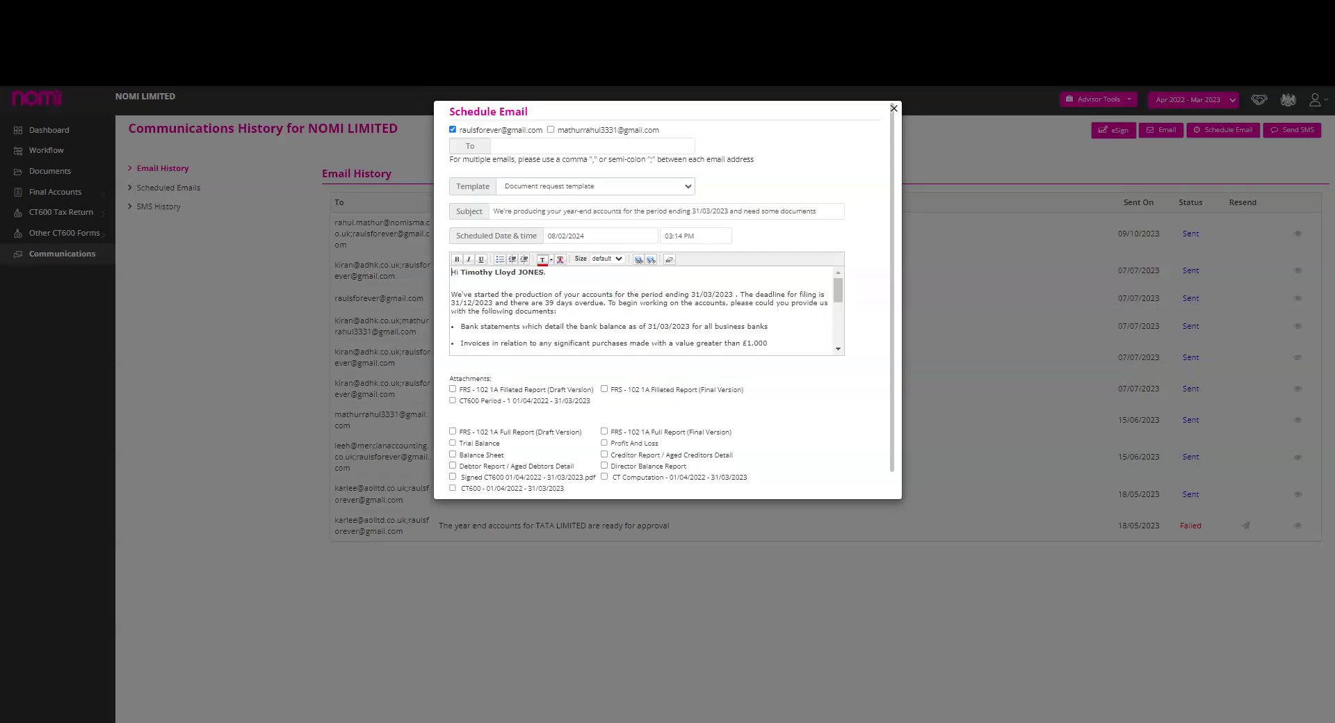
pyautogui.scroll(-10, 640, 313)
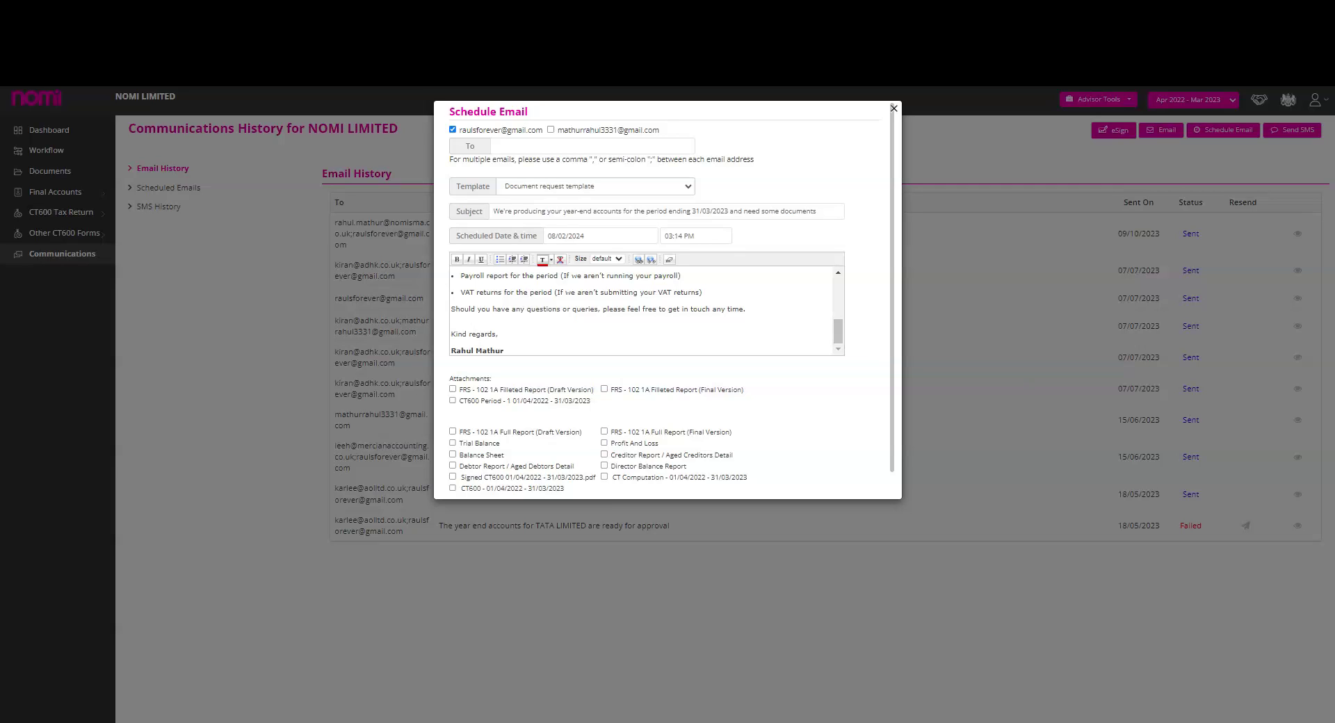
pyautogui.press('Tab')
pyautogui.press('Tab')
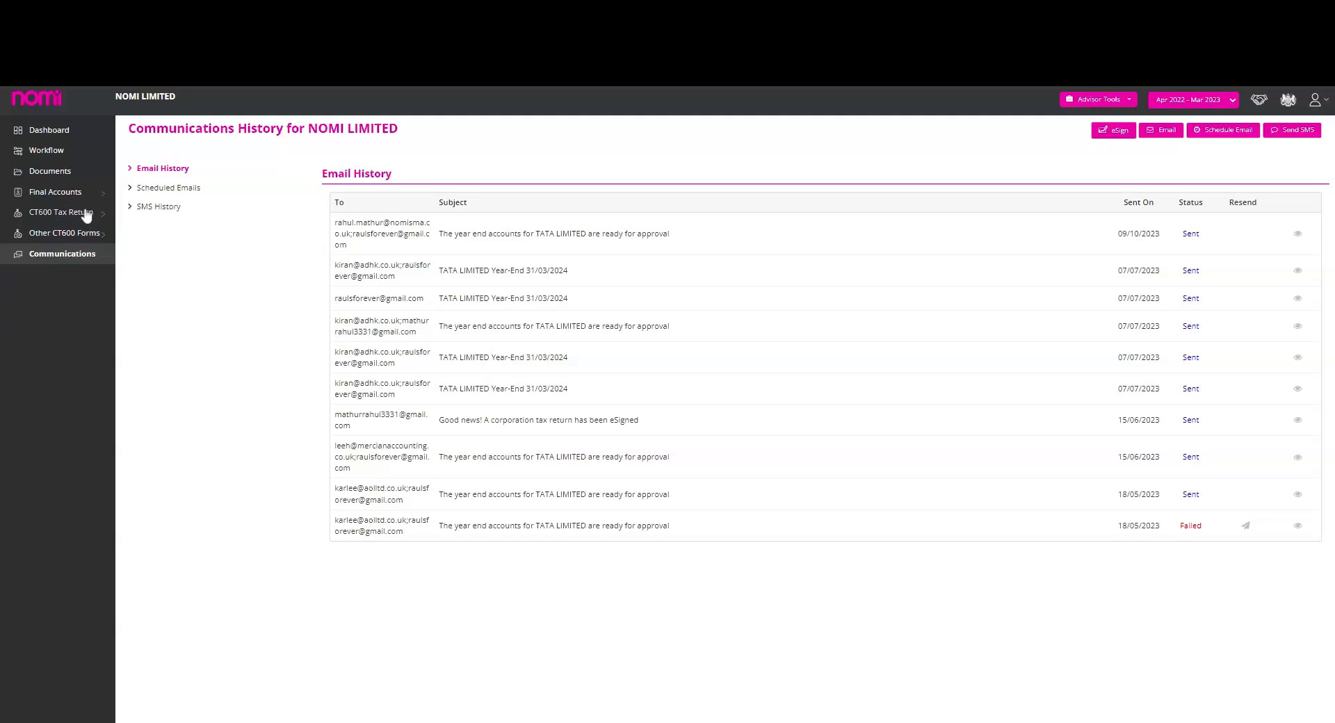
# Open the CT600 tax return's submission page for the Apr 2022 - Mar 2023 period.
pyautogui.click(87, 214)
pyautogui.click(68, 359)
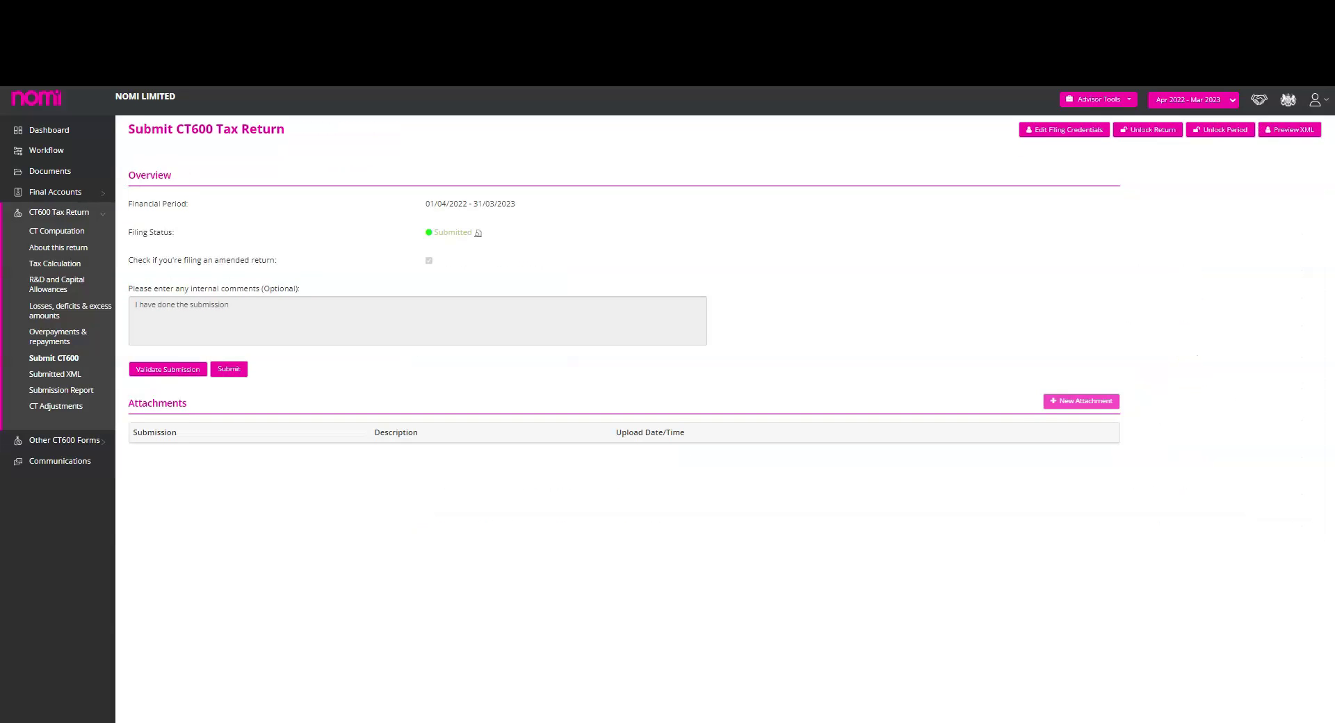